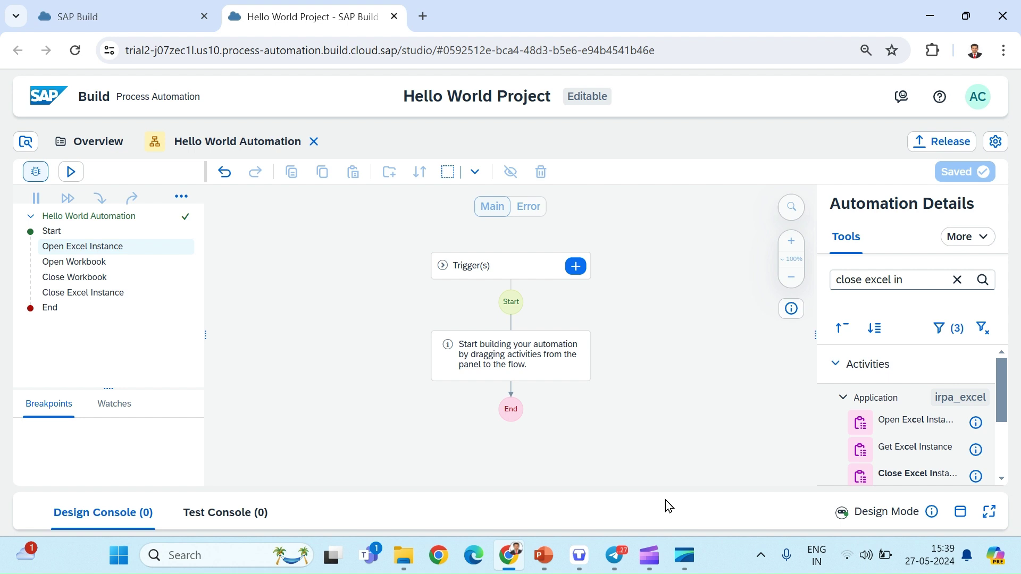
# Step: Show the Hello World Project's content list, listing Hello World Automation under Automations
pyautogui.click(25, 142)
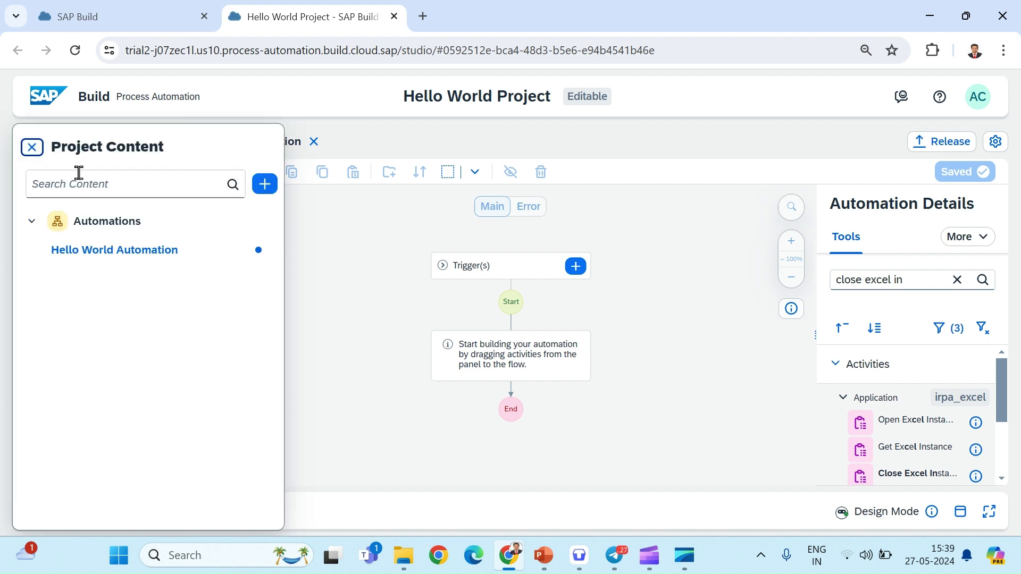
# Step: Start a new automation from the Project Content add menu via Create > Automation
pyautogui.click(265, 183)
pyautogui.moveTo(311, 208)
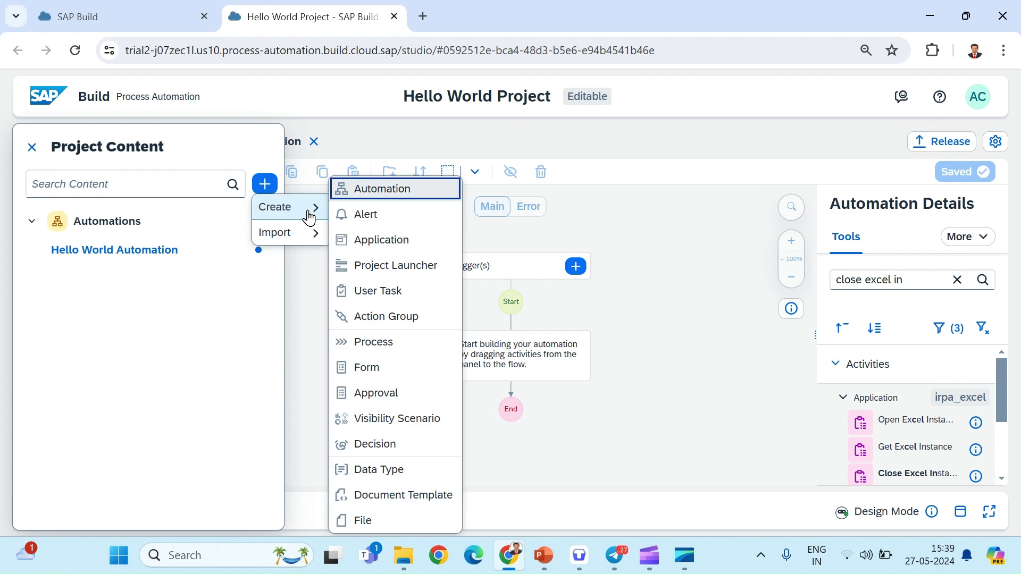
pyautogui.click(390, 204)
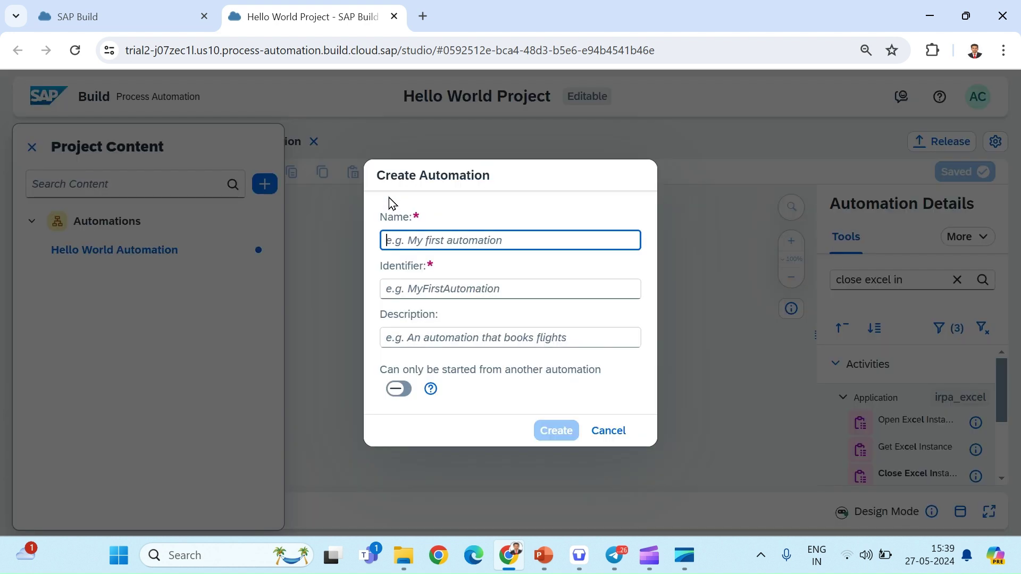
# Step: Name the new automation 'Explore Excel Activities Automation' and create it
pyautogui.write('E')
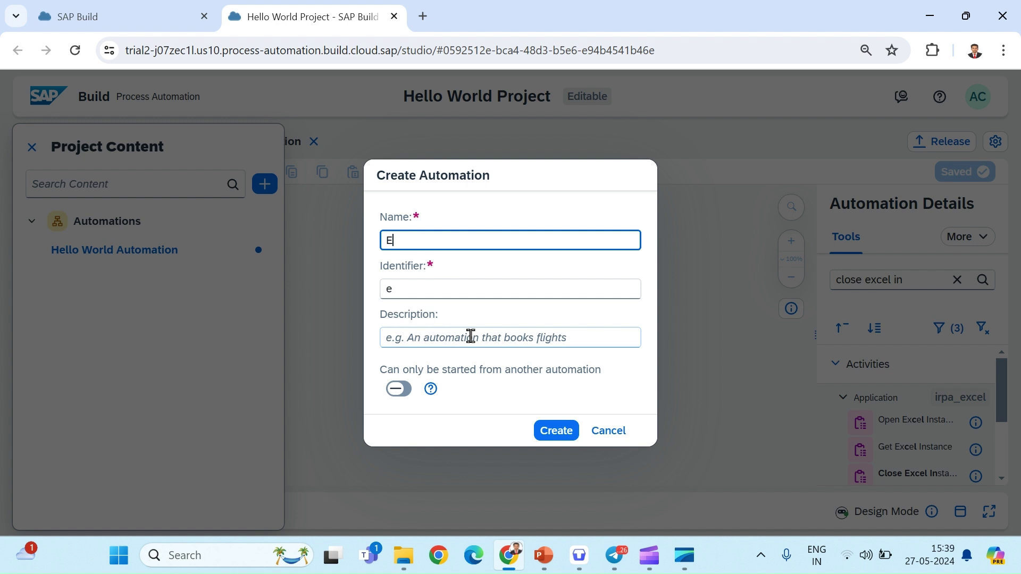
pyautogui.write('xce')
pyautogui.press('BackSpace')
pyautogui.press('BackSpace')
pyautogui.press('BackSpace')
pyautogui.press('BackSpace')
pyautogui.write('Expo')
pyautogui.press('BackSpace')
pyautogui.write('lore Excel ')
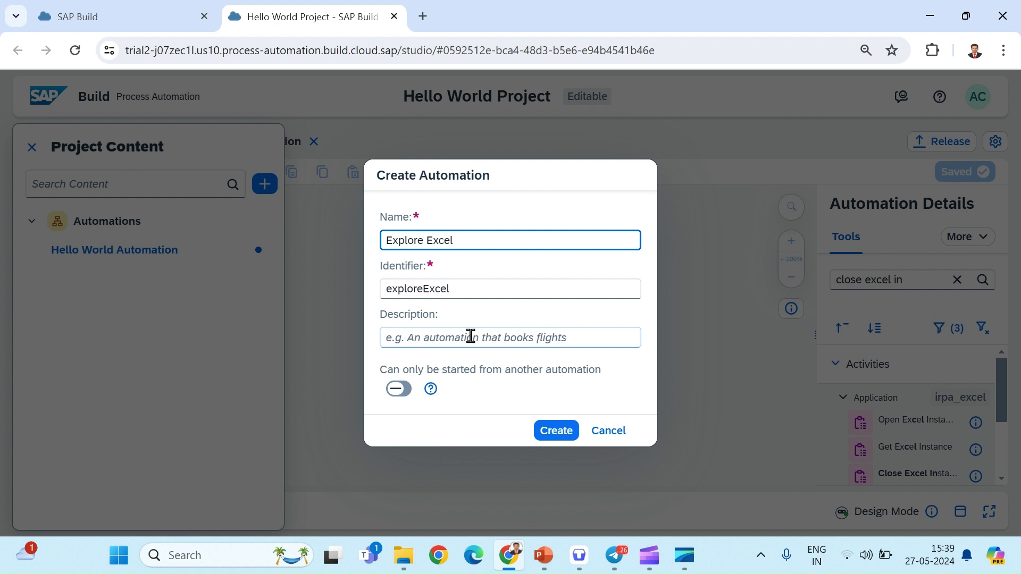
pyautogui.write('A')
pyautogui.press('BackSpace')
pyautogui.write('Activities Automat')
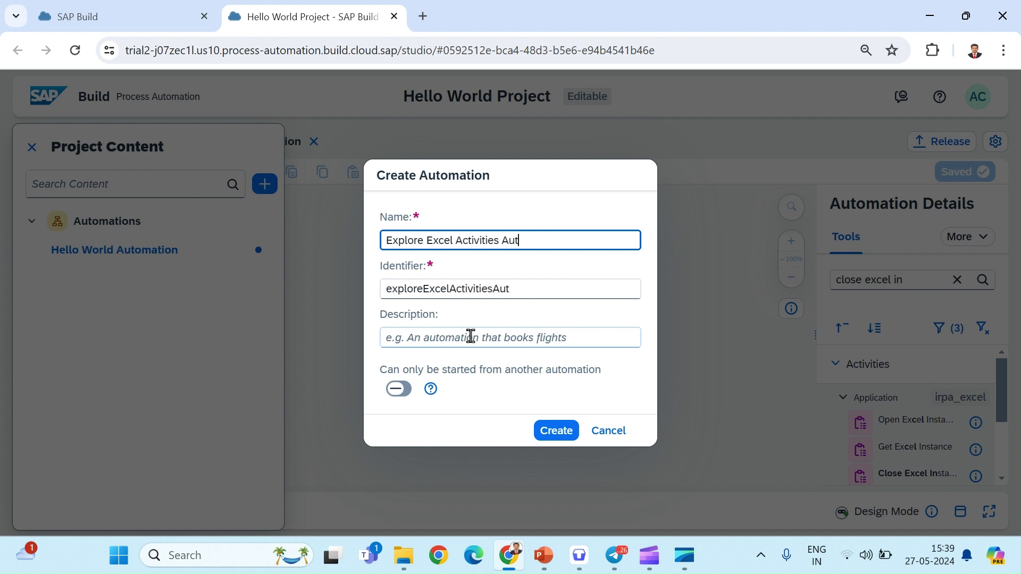
pyautogui.press('BackSpace')
pyautogui.press('BackSpace')
pyautogui.press('BackSpace')
pyautogui.press('BackSpace')
pyautogui.write('omation')
pyautogui.press('Return')
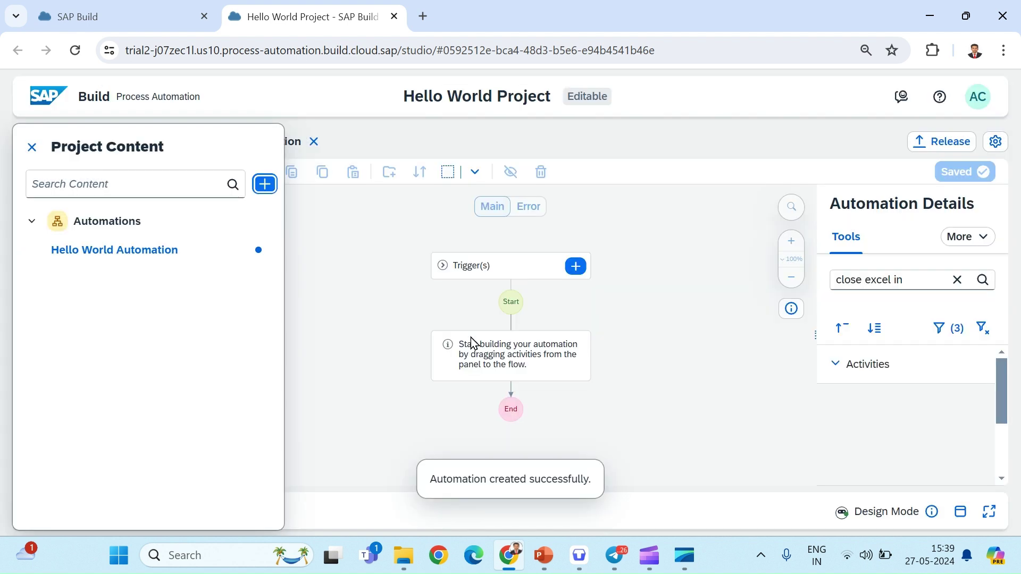
# Step: Insert an Open Excel Instance activity between Start and End, then view its description
pyautogui.click(31, 147)
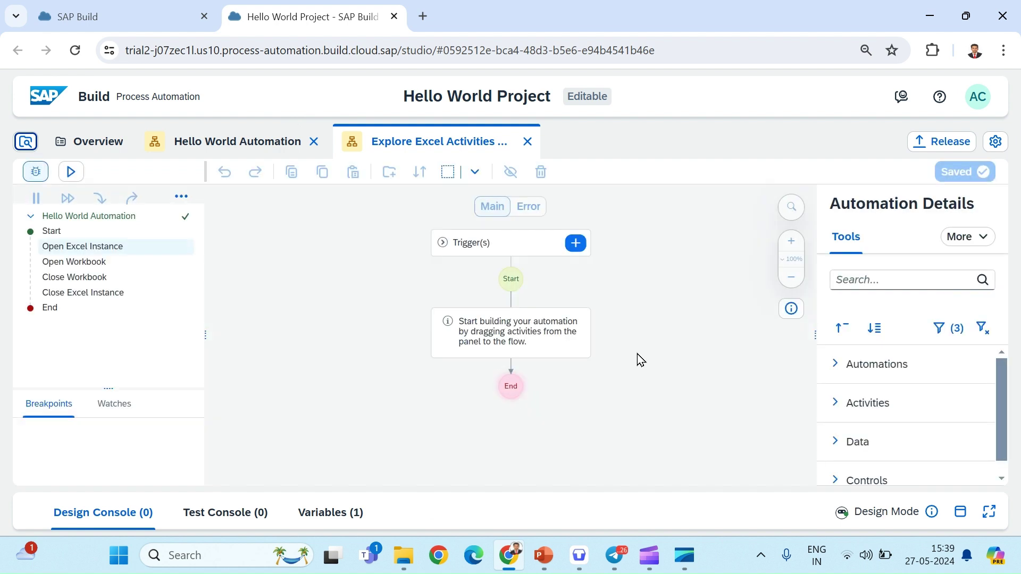
pyautogui.click(871, 282)
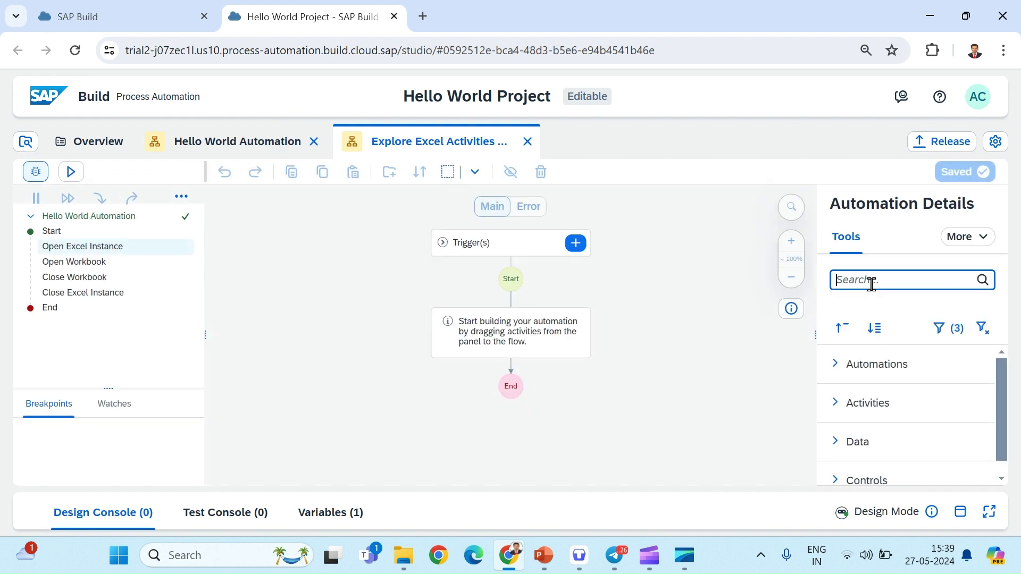
pyautogui.write('open excel')
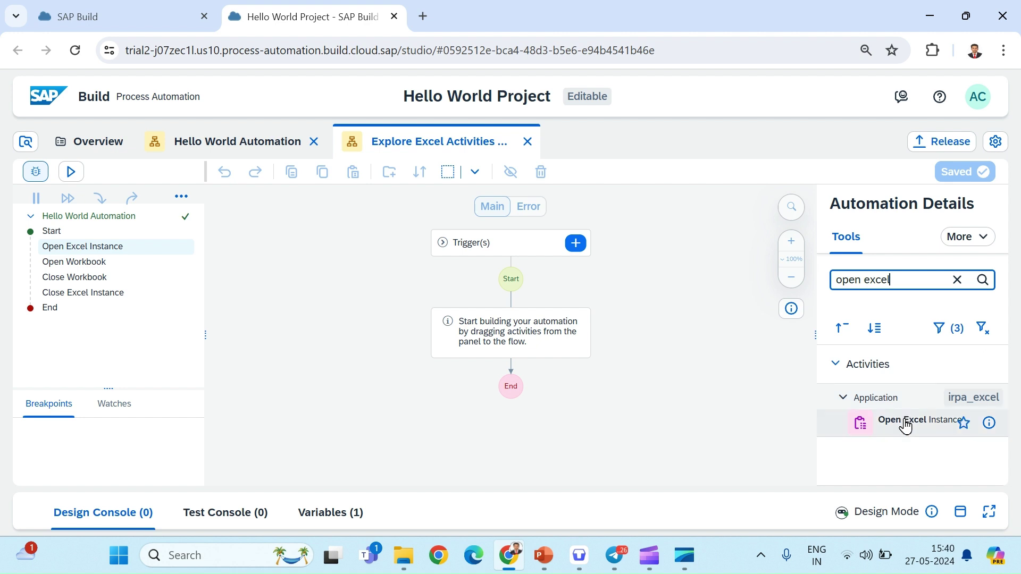
pyautogui.moveTo(912, 420); pyautogui.dragTo(536, 341)
pyautogui.click(542, 318)
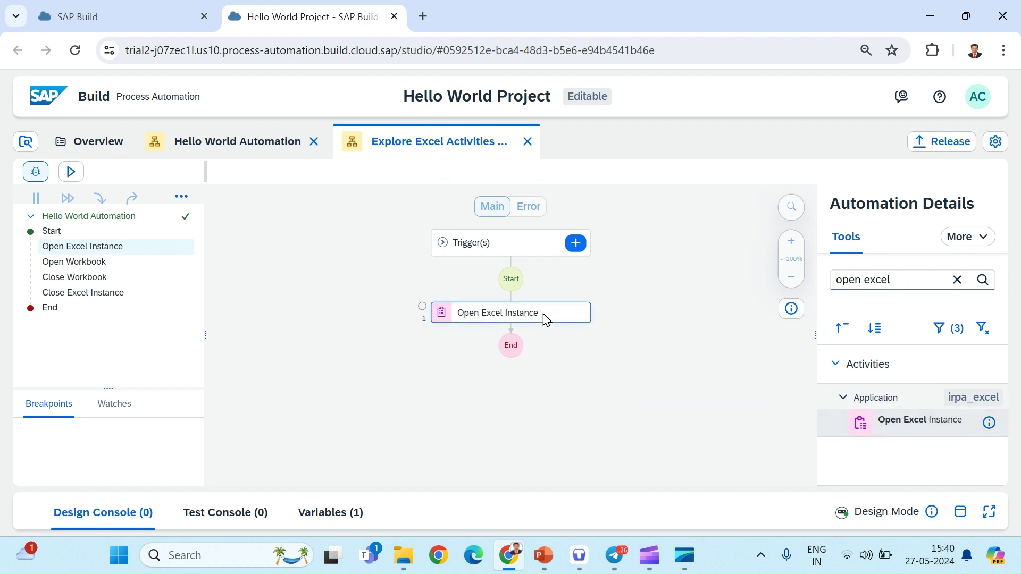
pyautogui.click(954, 205)
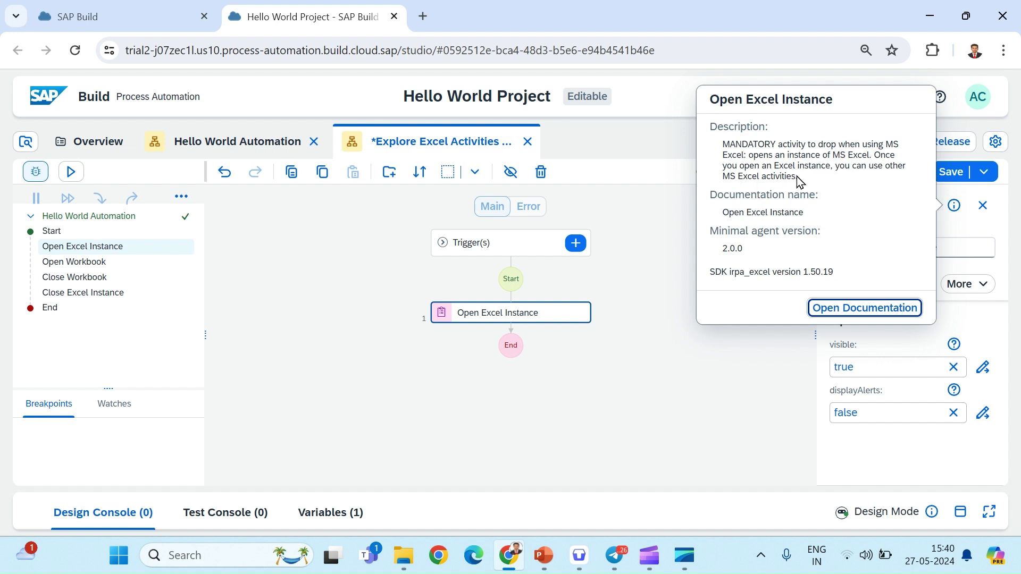
# Step: Save all changes and launch a test run of the automation
pyautogui.click(714, 382)
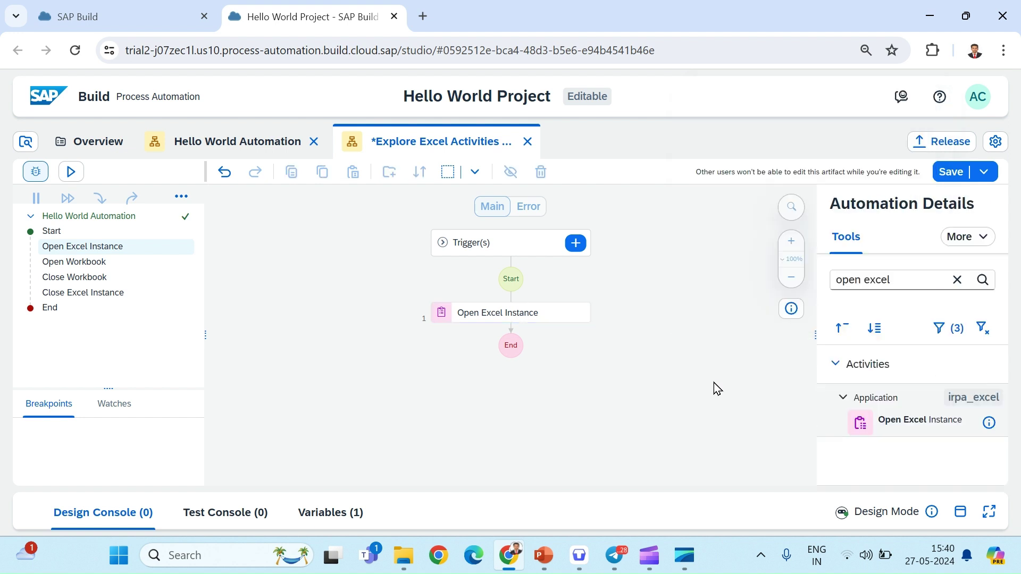
pyautogui.click(69, 175)
pyautogui.click(519, 360)
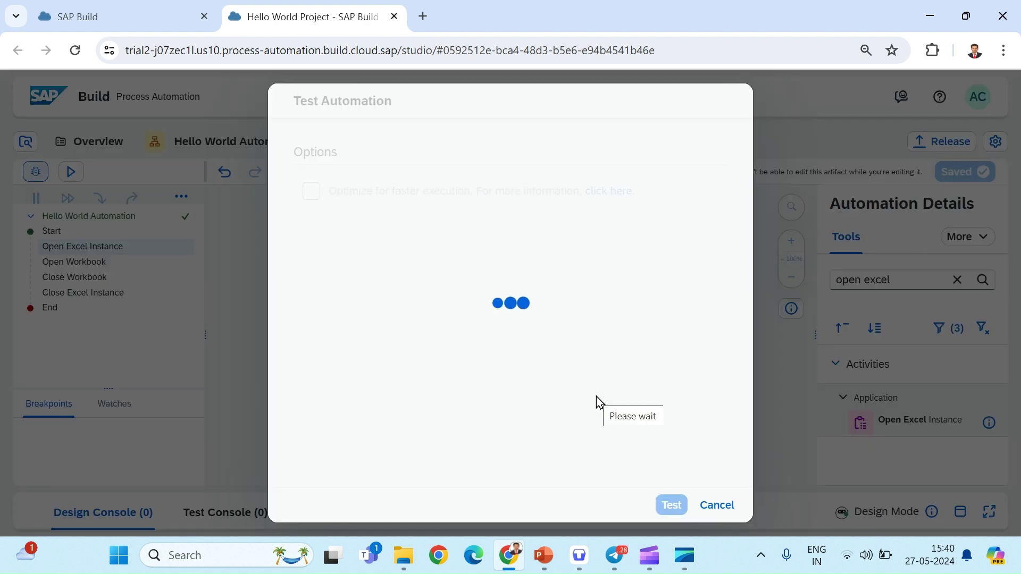
pyautogui.click(672, 509)
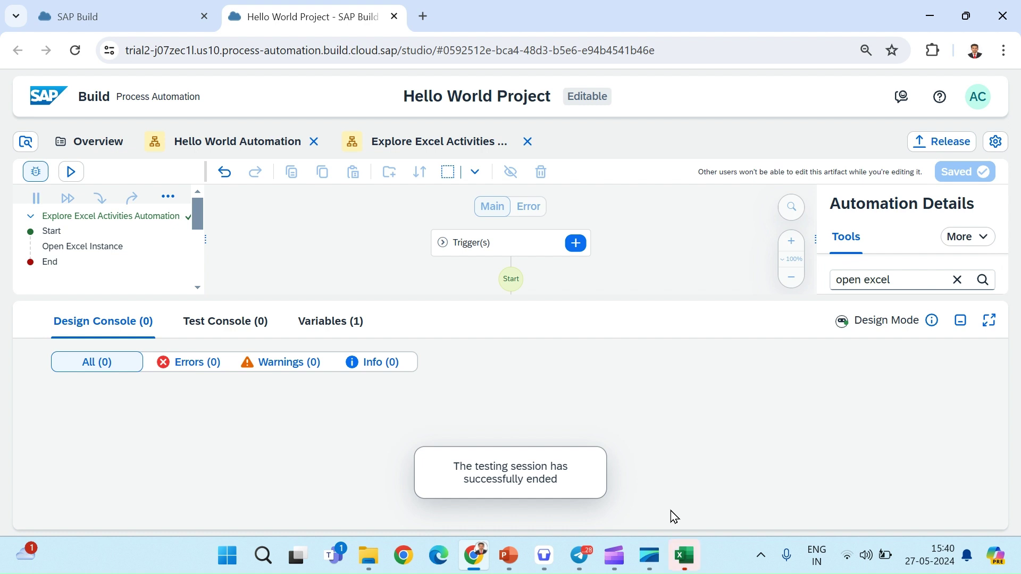
# Step: Close the empty Excel window the test opened, collapse the console, and bring up the C:\temp folder
pyautogui.click(683, 561)
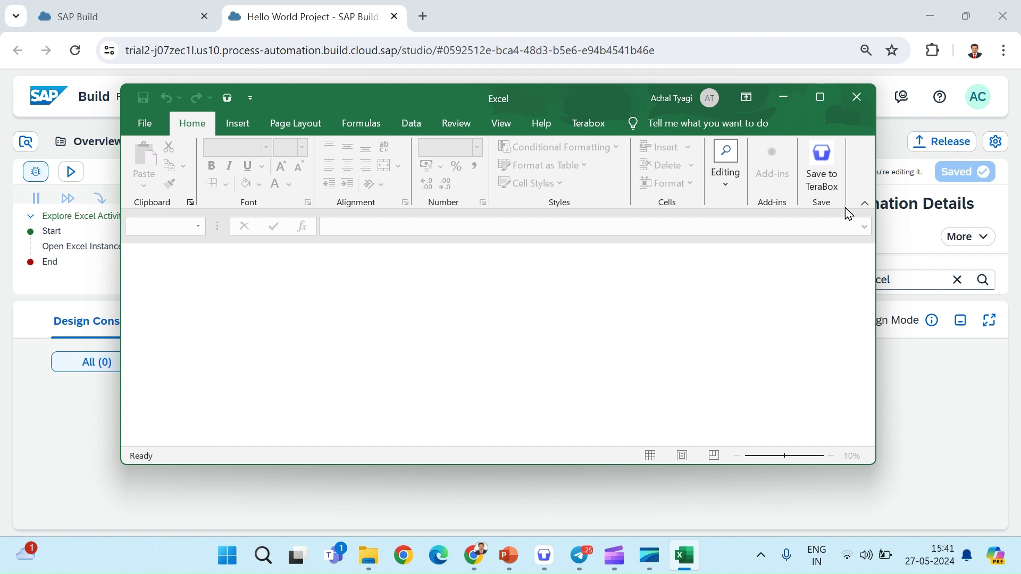
pyautogui.click(857, 98)
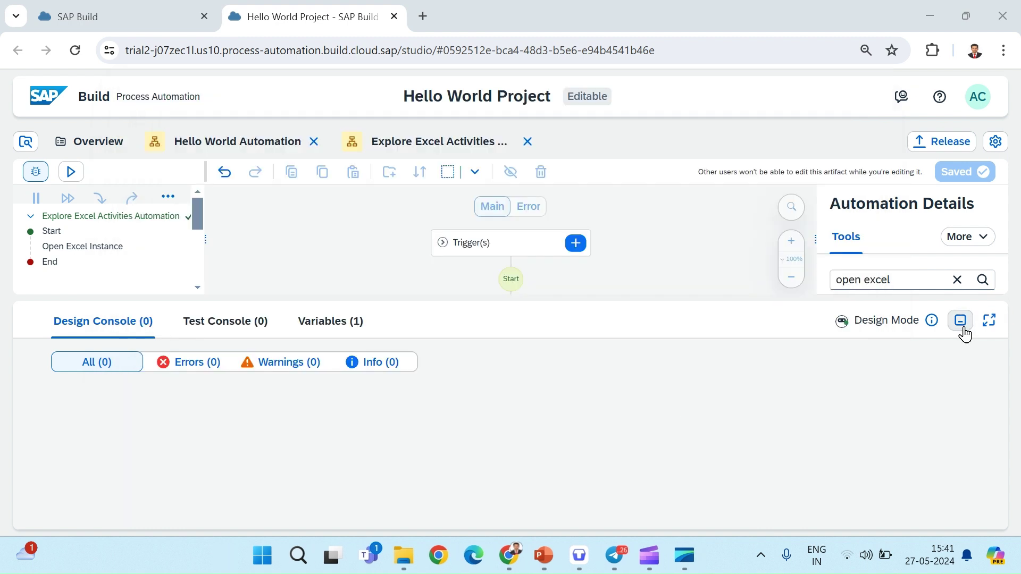
pyautogui.click(961, 321)
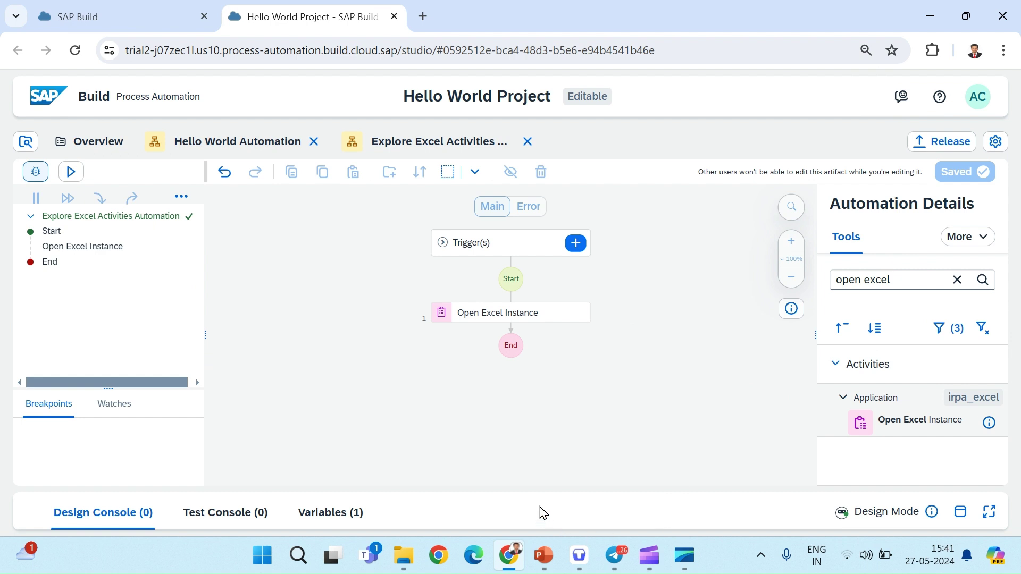
pyautogui.moveTo(402, 556)
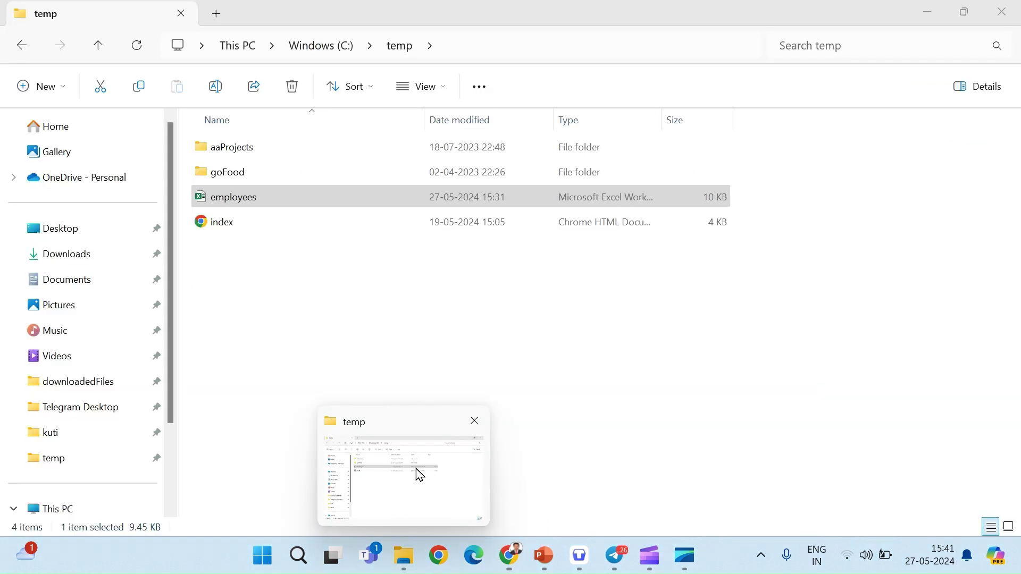
pyautogui.click(417, 472)
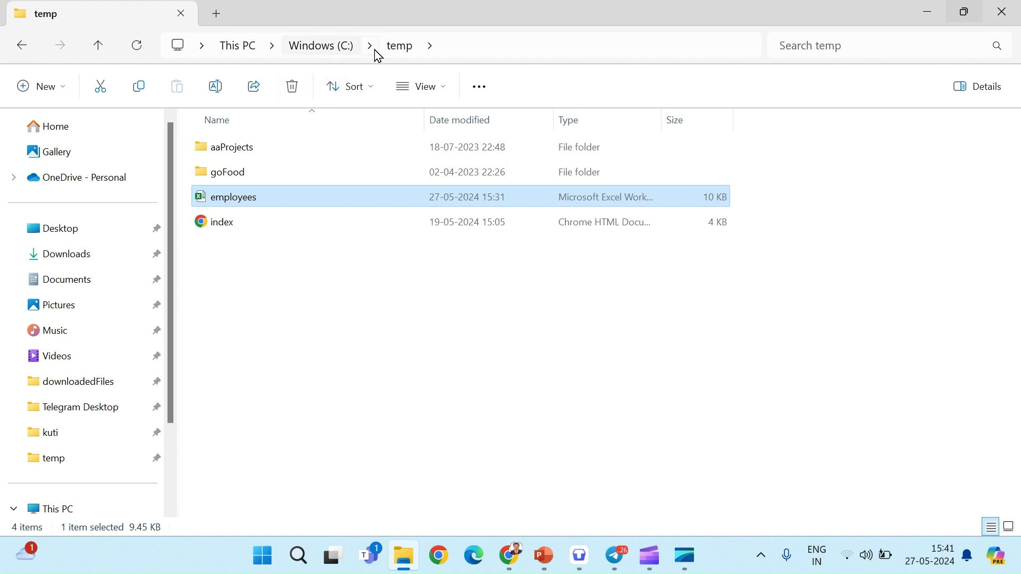
pyautogui.click(452, 46)
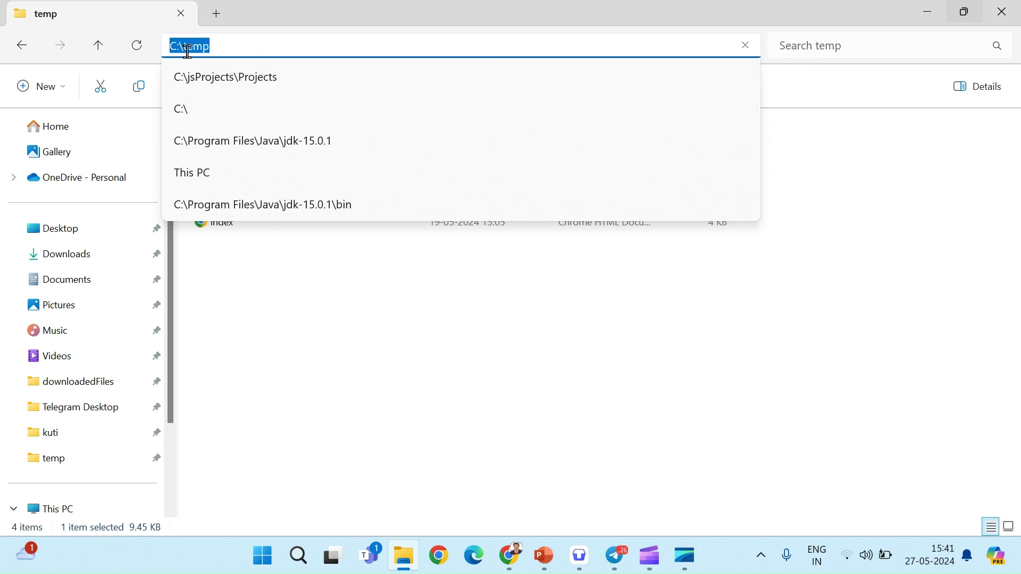
pyautogui.click(311, 335)
pyautogui.click(246, 248)
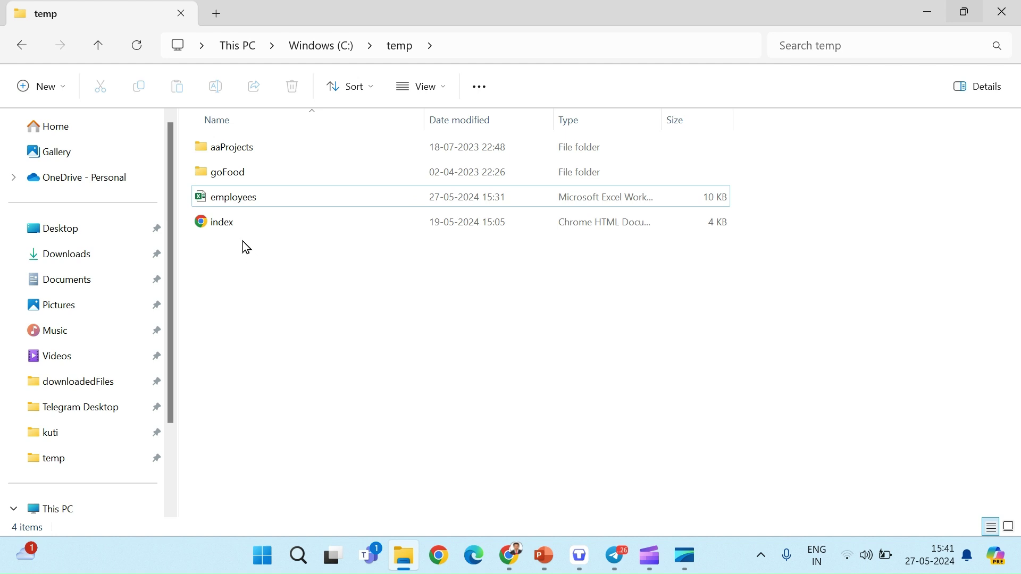
pyautogui.doubleClick(230, 212)
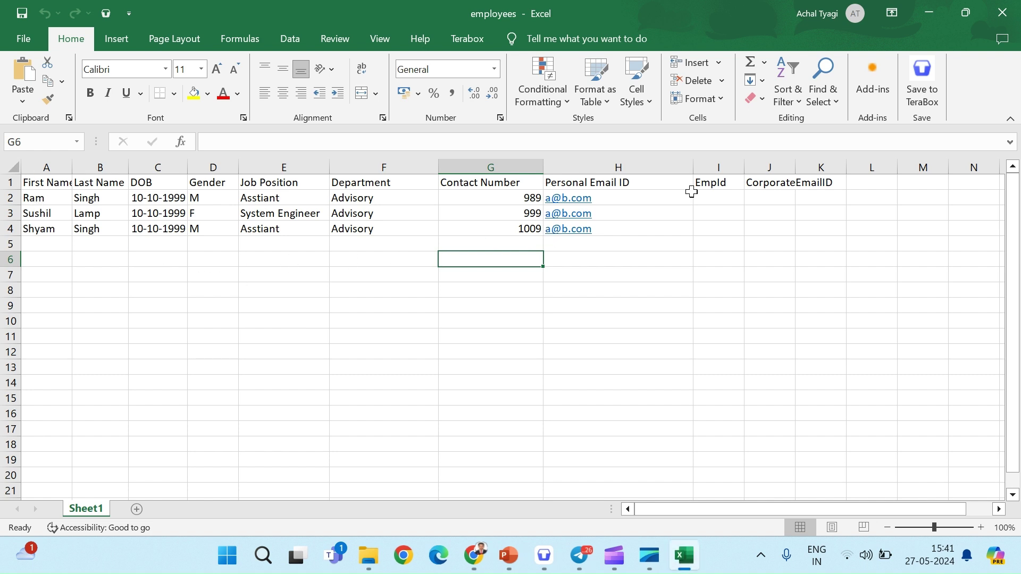
pyautogui.click(1002, 12)
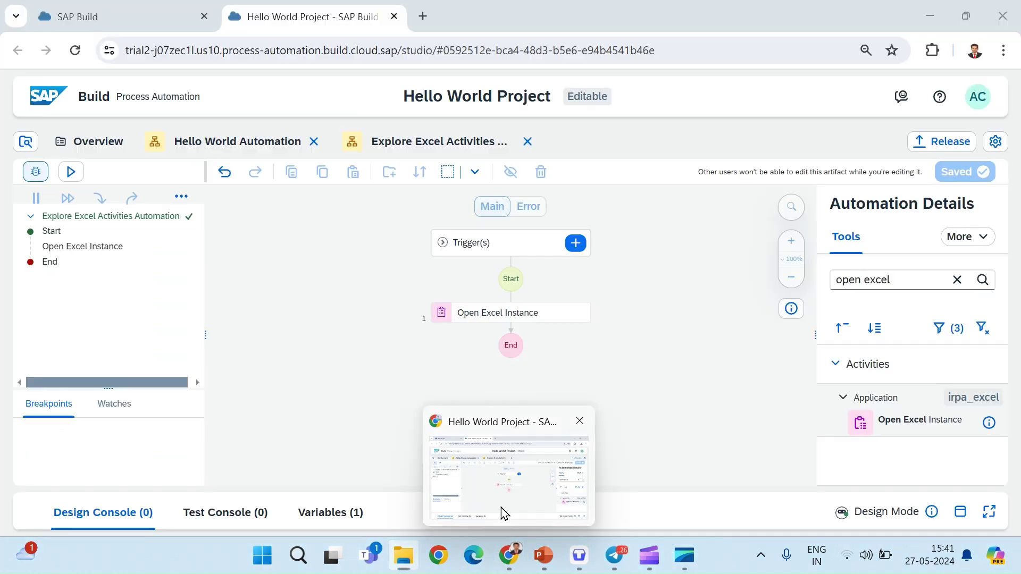
pyautogui.click(501, 507)
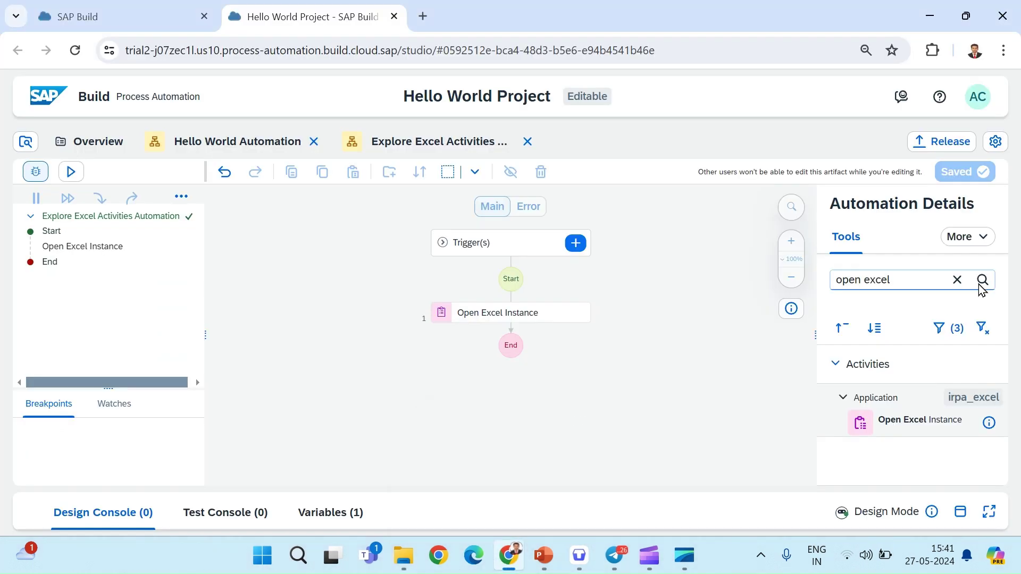
# Step: Search the Tools panel for 'open workbook' activities
pyautogui.click(956, 281)
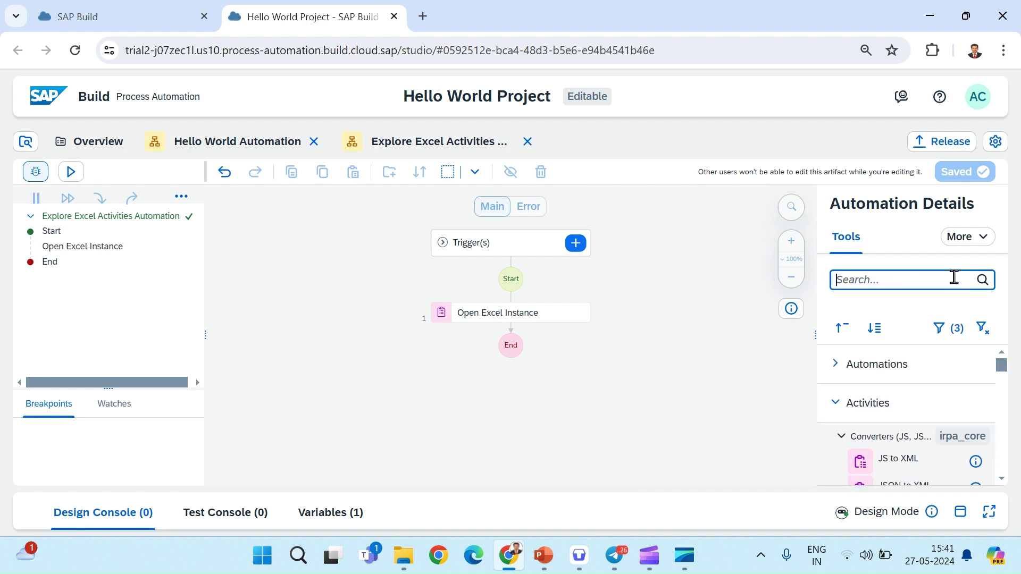
pyautogui.write('open wo')
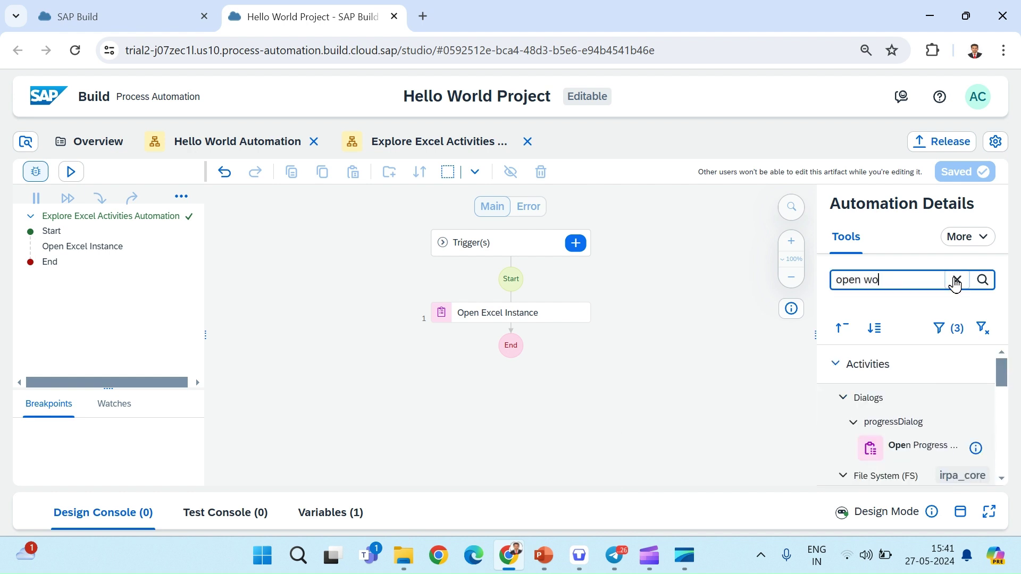
pyautogui.write('krb')
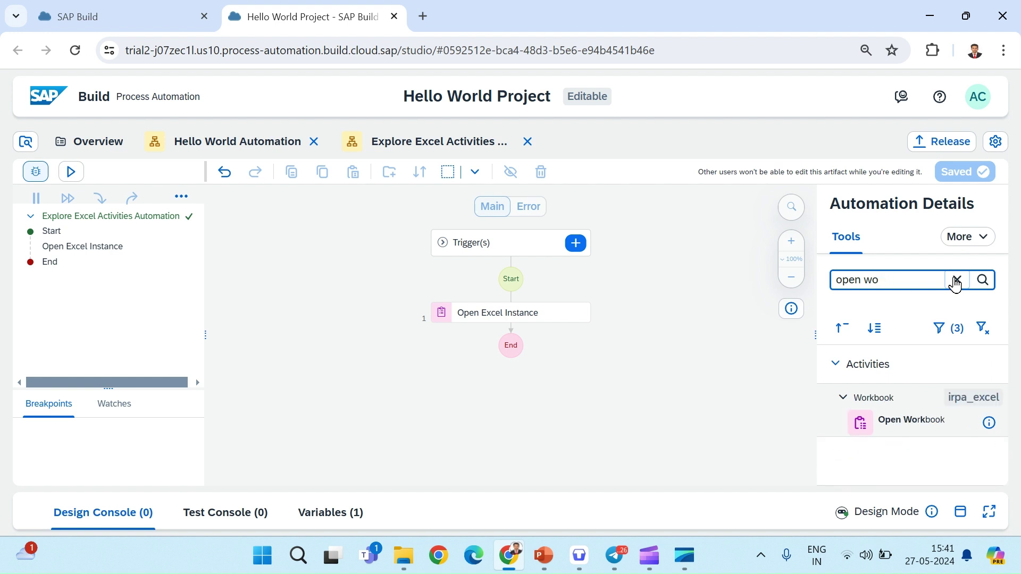
pyautogui.write('bok')
pyautogui.press('BackSpace')
pyautogui.write('ok')
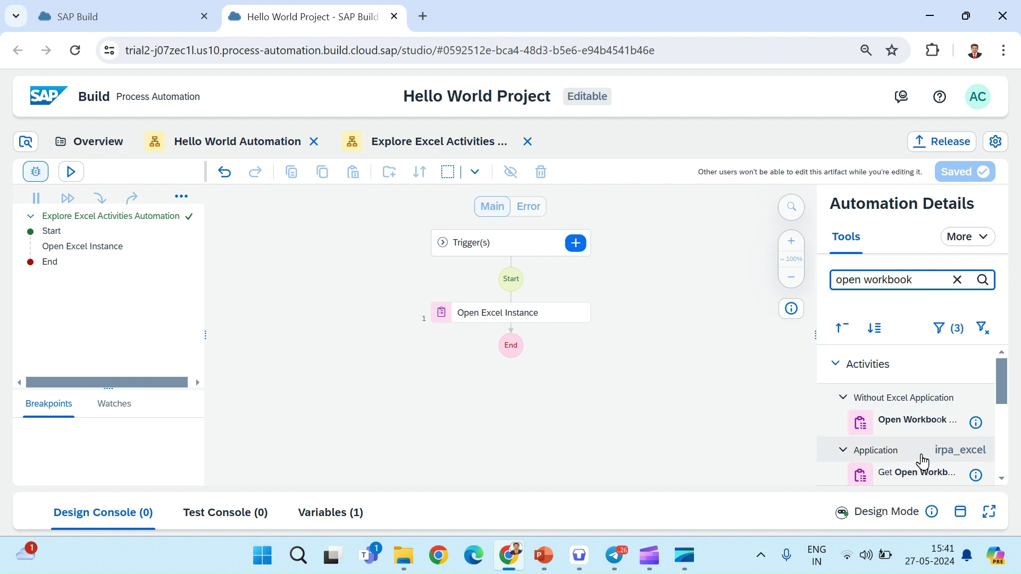
pyautogui.scroll(-1, 922, 459)
pyautogui.scroll(-1, 923, 461)
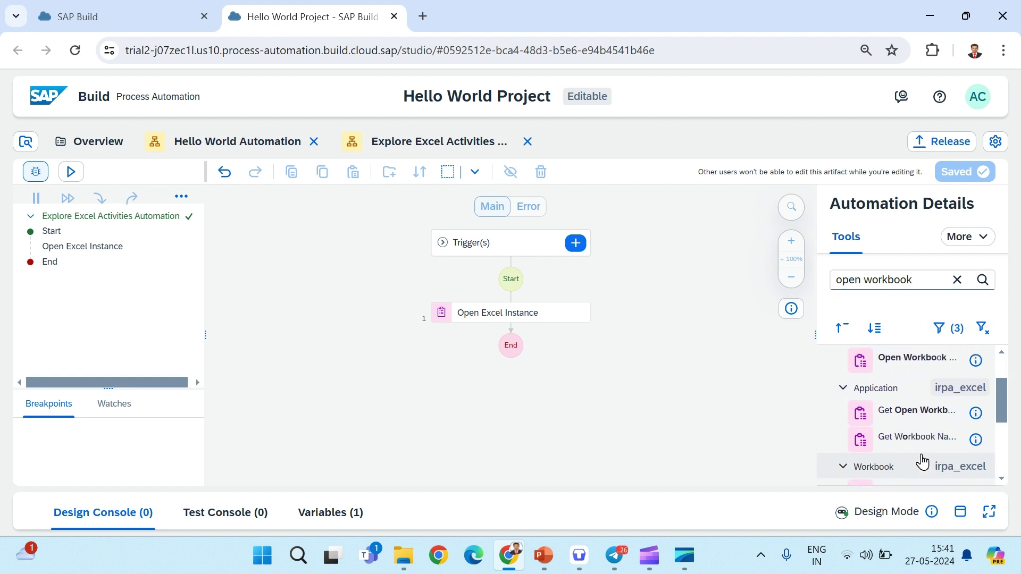
pyautogui.scroll(1, 922, 456)
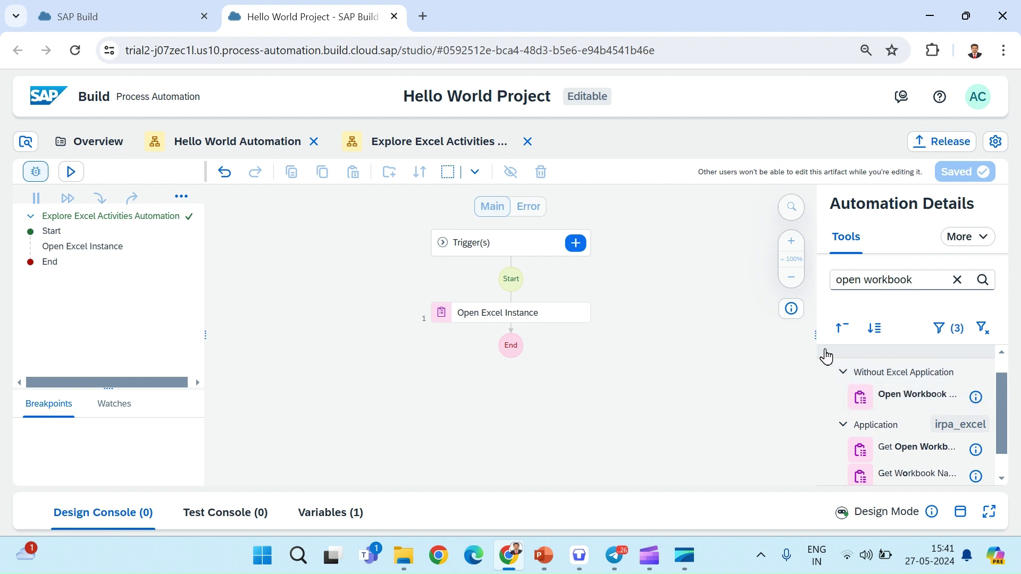
pyautogui.scroll(-1, 899, 442)
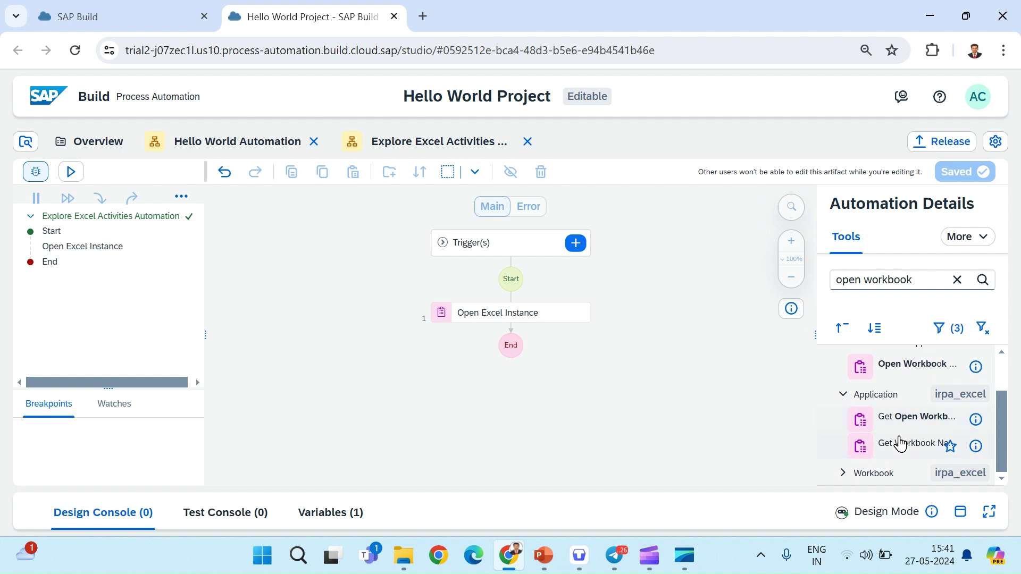
# Step: Drag Open Workbook from the Workbook group into the flow after Open Excel Instance
pyautogui.click(845, 476)
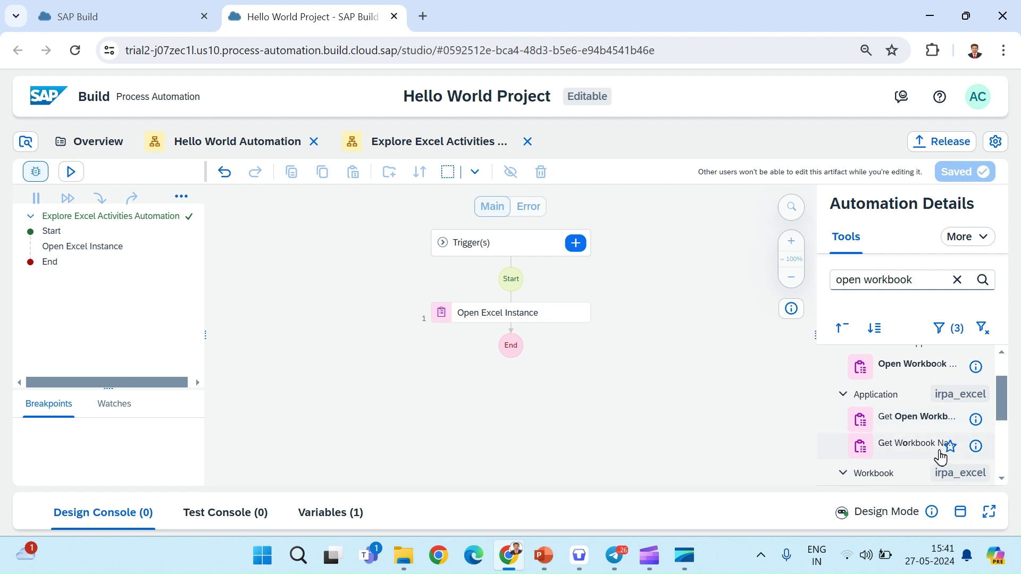
pyautogui.scroll(-3, 942, 457)
pyautogui.scroll(-2, 941, 452)
pyautogui.scroll(2, 945, 444)
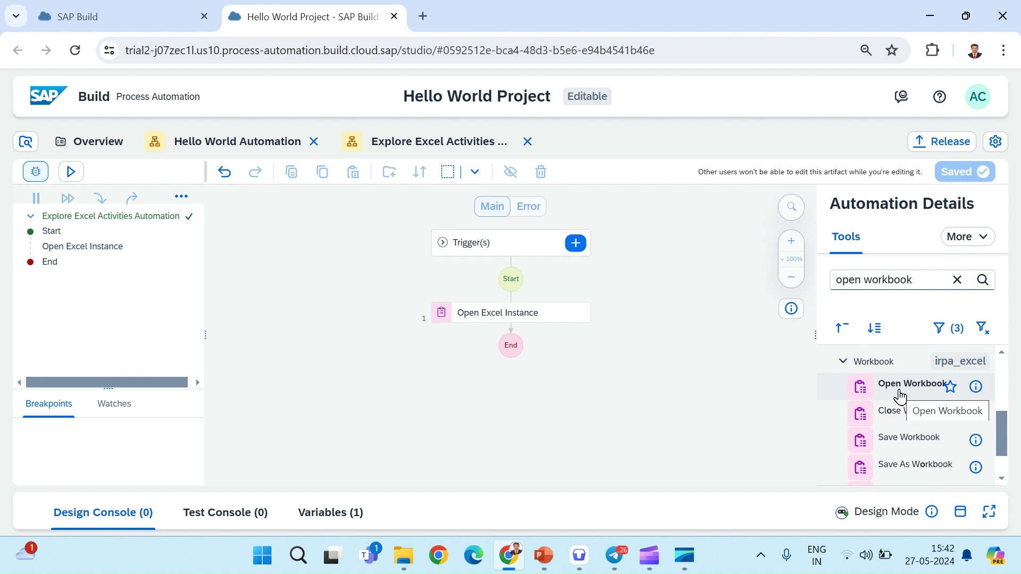
pyautogui.moveTo(900, 396); pyautogui.dragTo(497, 333)
pyautogui.click(541, 345)
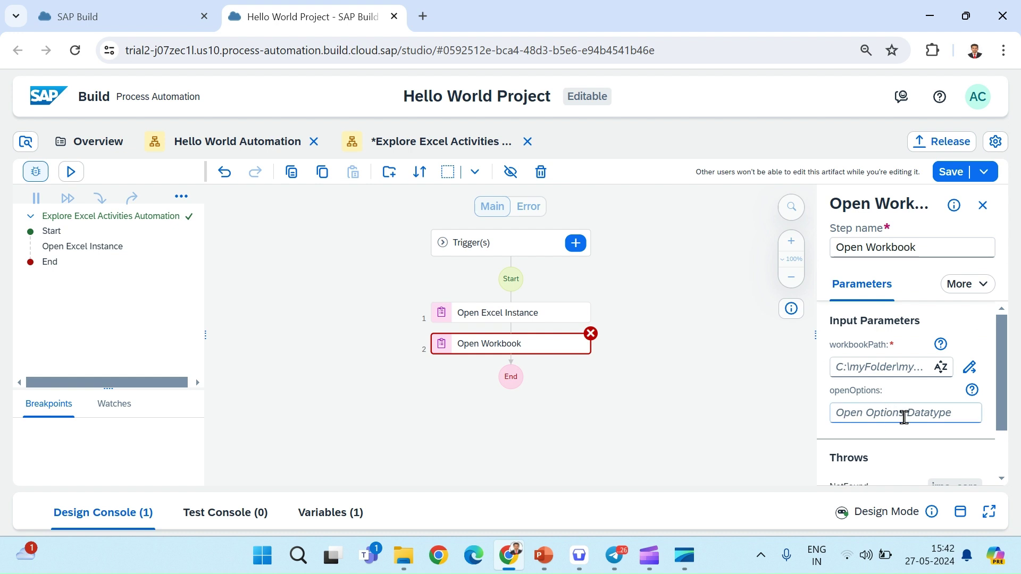
# Step: Set Open Workbook's openOptions to custom data and review its password and updateLinks fields
pyautogui.click(878, 409)
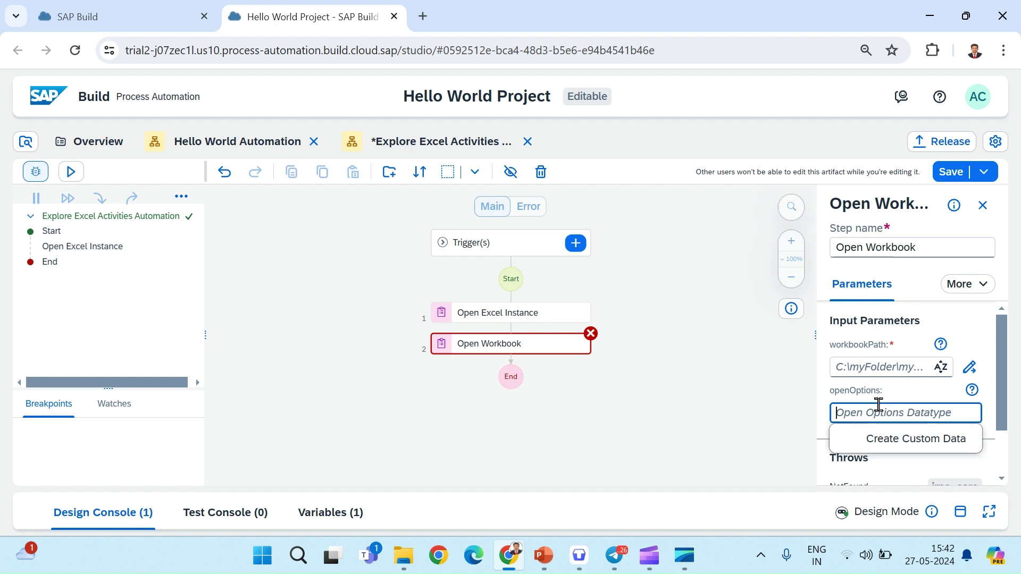
pyautogui.click(865, 444)
pyautogui.scroll(-2, 888, 430)
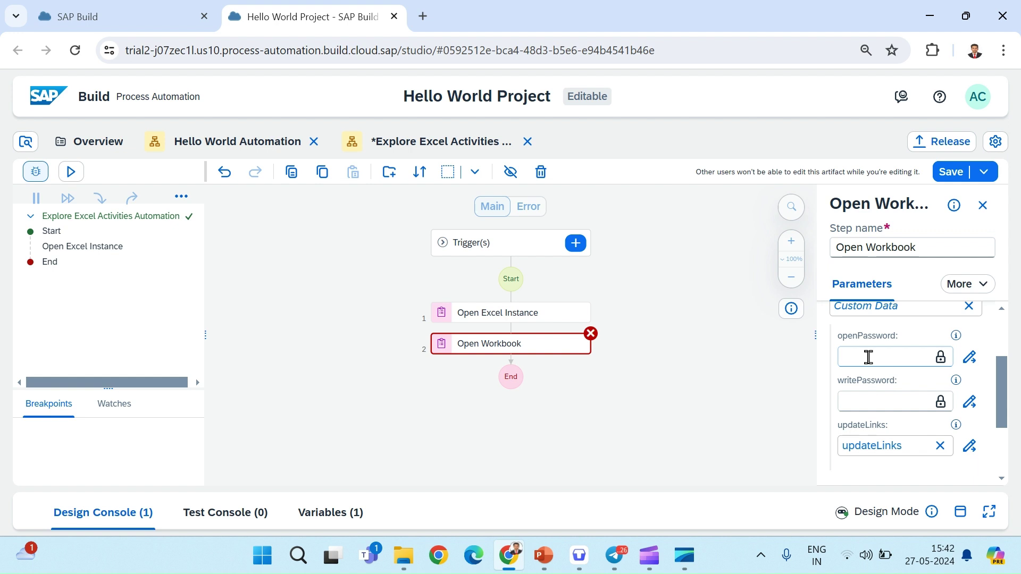
pyautogui.scroll(1, 869, 358)
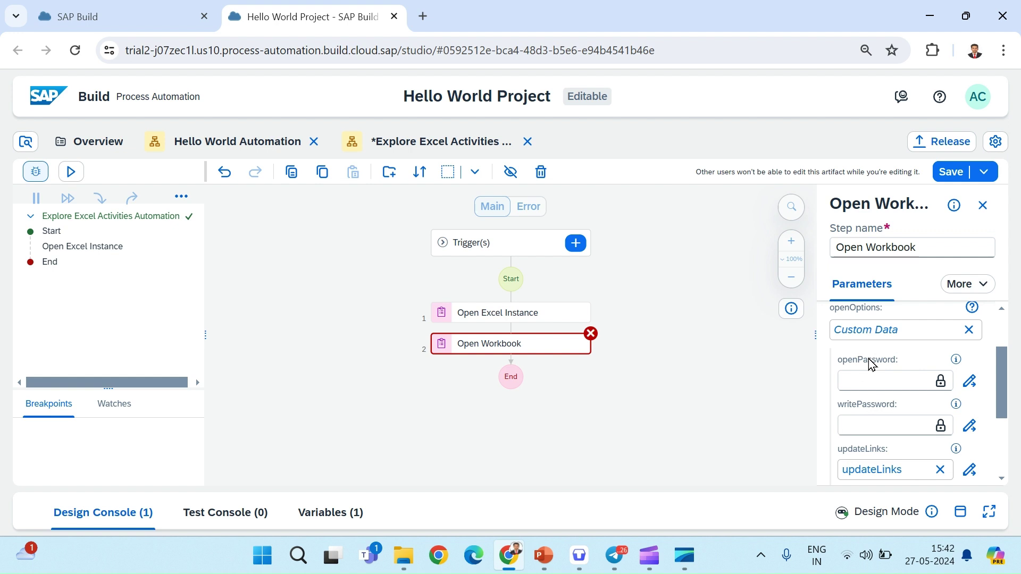
pyautogui.scroll(3, 871, 365)
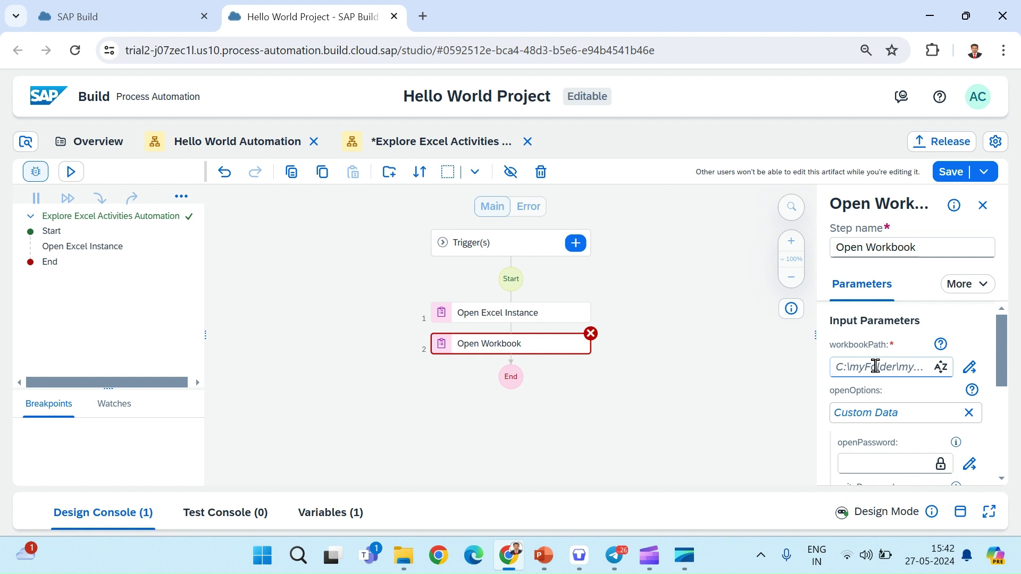
# Step: Copy the employees workbook's full path from the temp folder and return to the editor
pyautogui.moveTo(405, 556)
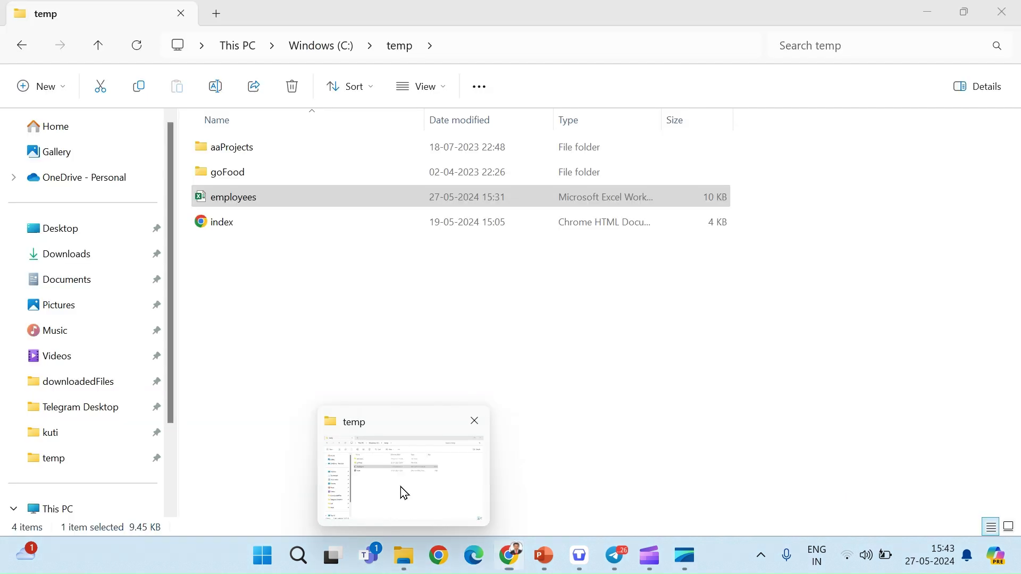
pyautogui.click(403, 492)
pyautogui.rightClick(264, 201)
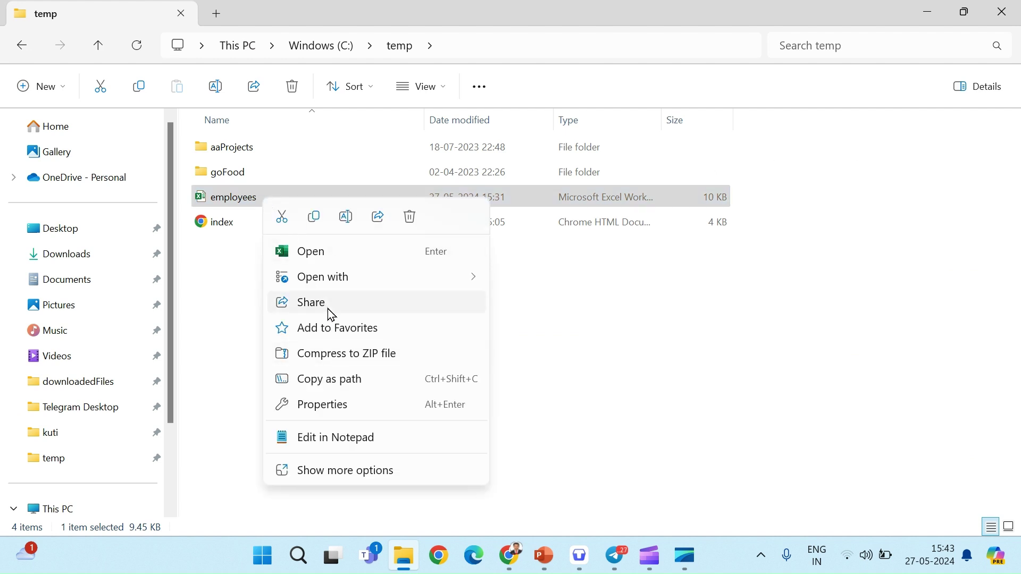
pyautogui.click(370, 376)
pyautogui.hotkey('alt', 'Tab')
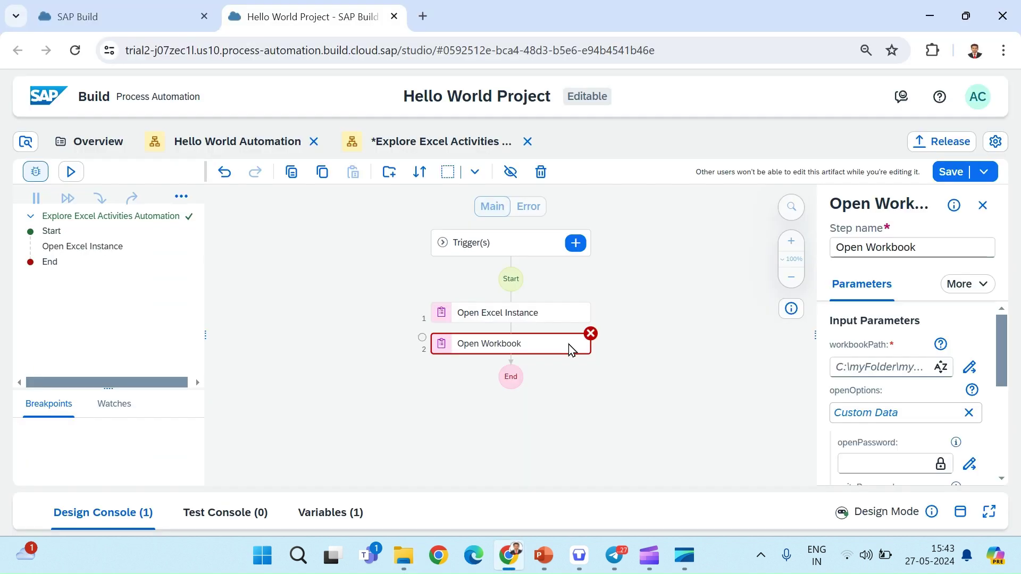
# Step: Set workbookPath to C:\temp\employees.xlsx without surrounding quotes and save the automation
pyautogui.click(874, 367)
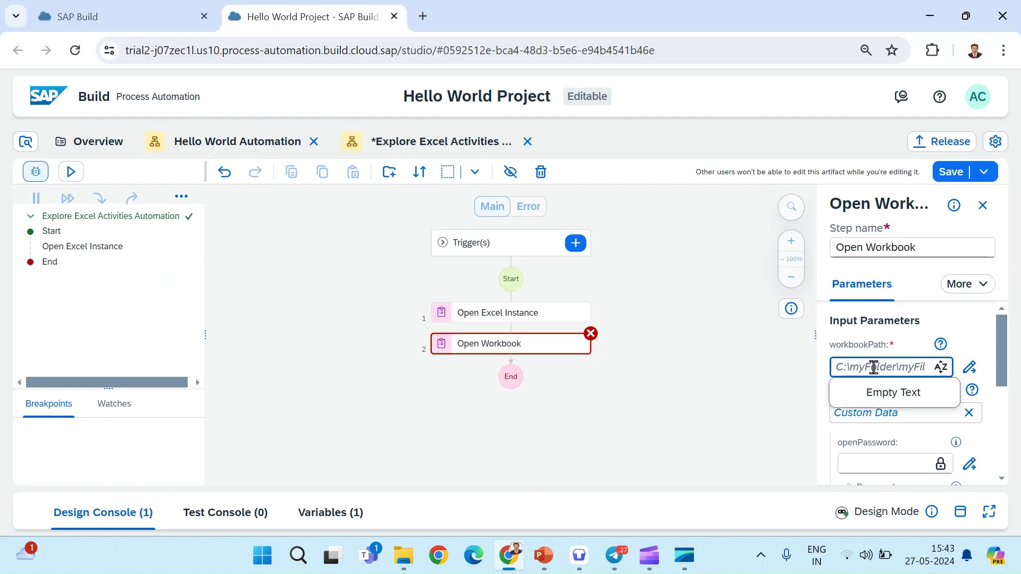
pyautogui.write('"C:\\temp\\employees.xlsx"')
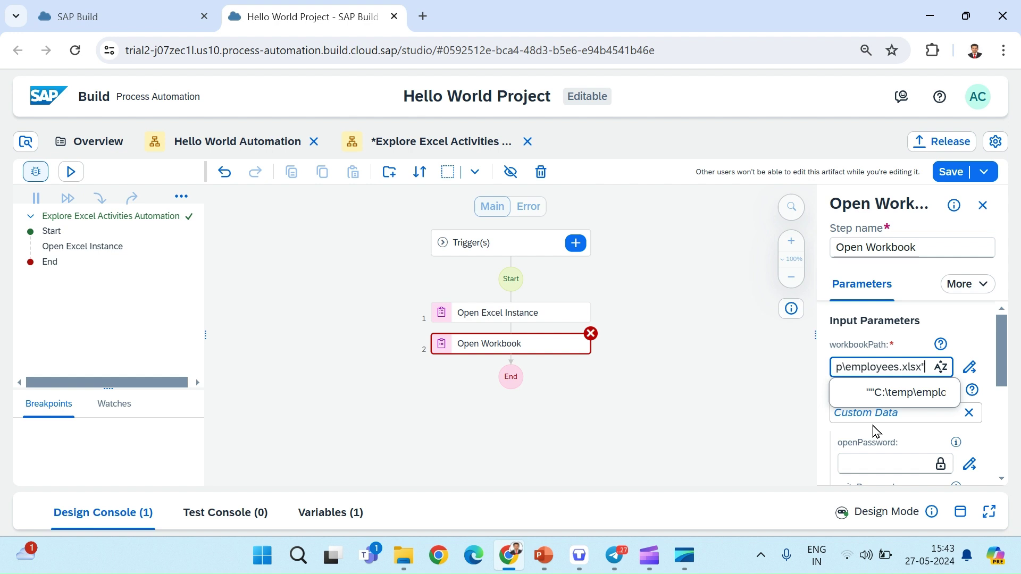
pyautogui.press('BackSpace')
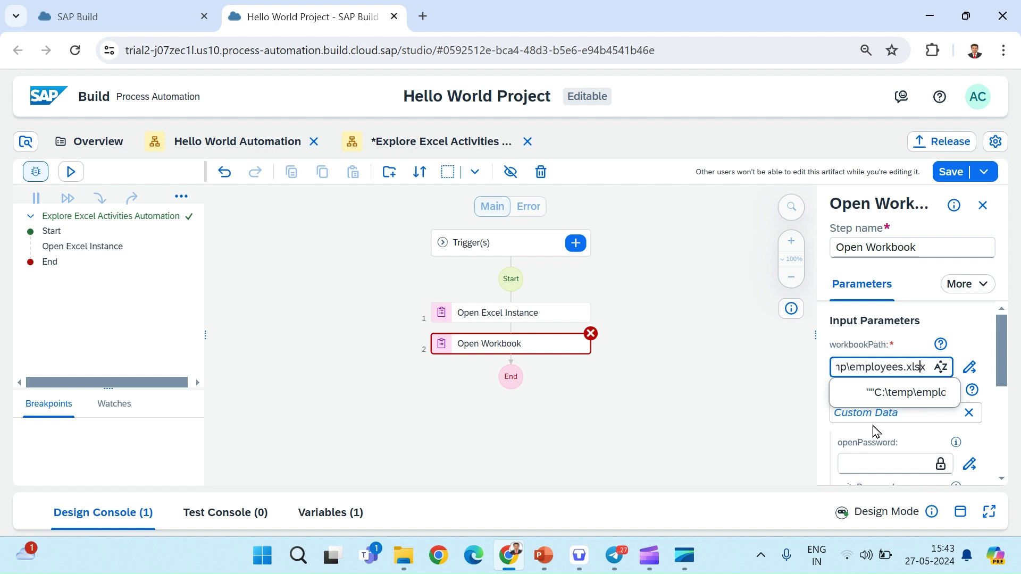
pyautogui.press('Left')
pyautogui.press('Left')
pyautogui.press('Left')
pyautogui.press('Left')
pyautogui.press('Left')
pyautogui.press('Left')
pyautogui.press('Left')
pyautogui.press('Left')
pyautogui.press('Left')
pyautogui.press('Left')
pyautogui.press('Left')
pyautogui.press('Left')
pyautogui.press('Left')
pyautogui.press('Left')
pyautogui.press('Left')
pyautogui.press('Left')
pyautogui.press('Left')
pyautogui.press('Left')
pyautogui.press('Left')
pyautogui.press('Left')
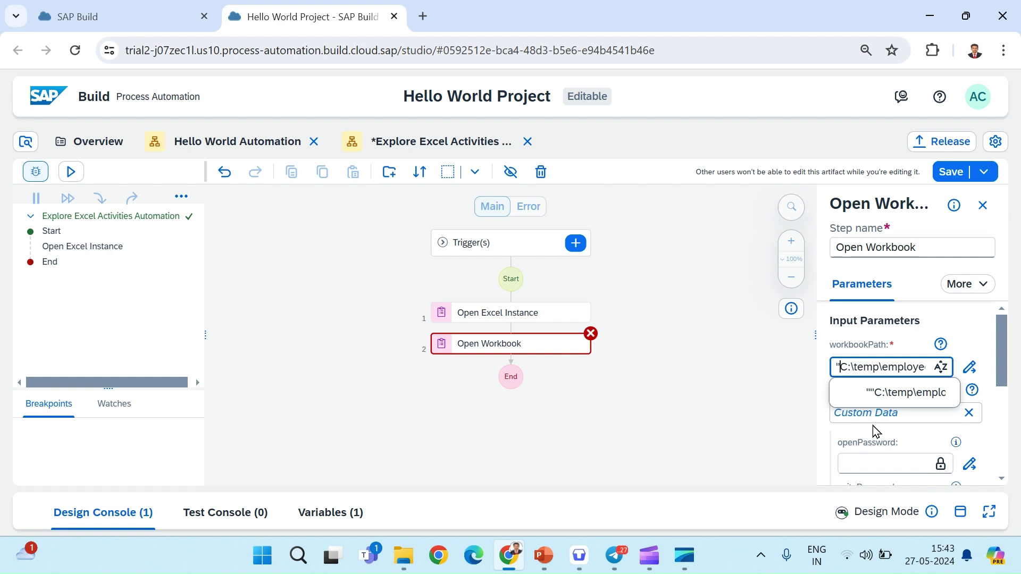
pyautogui.press('Delete')
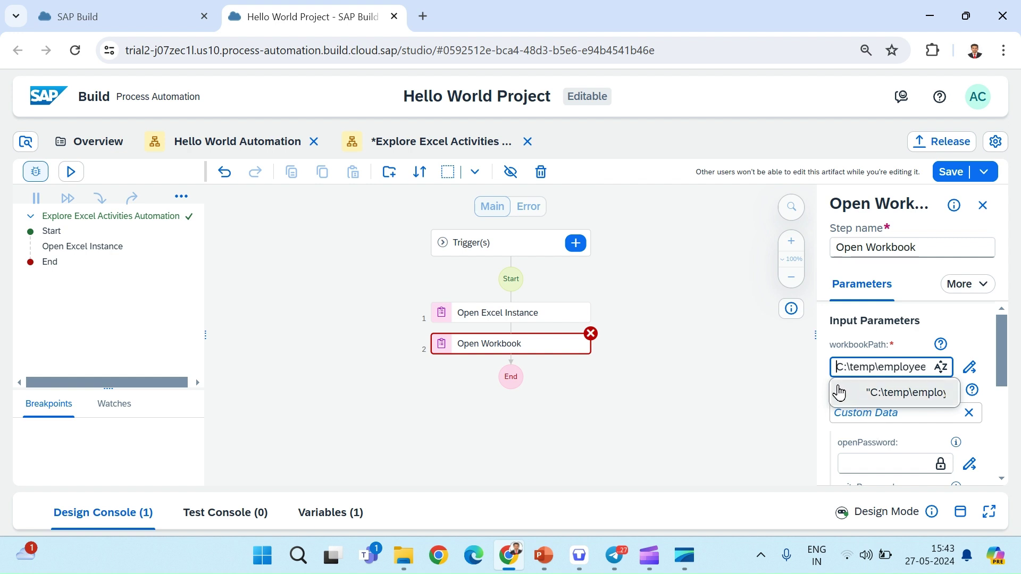
pyautogui.click(875, 401)
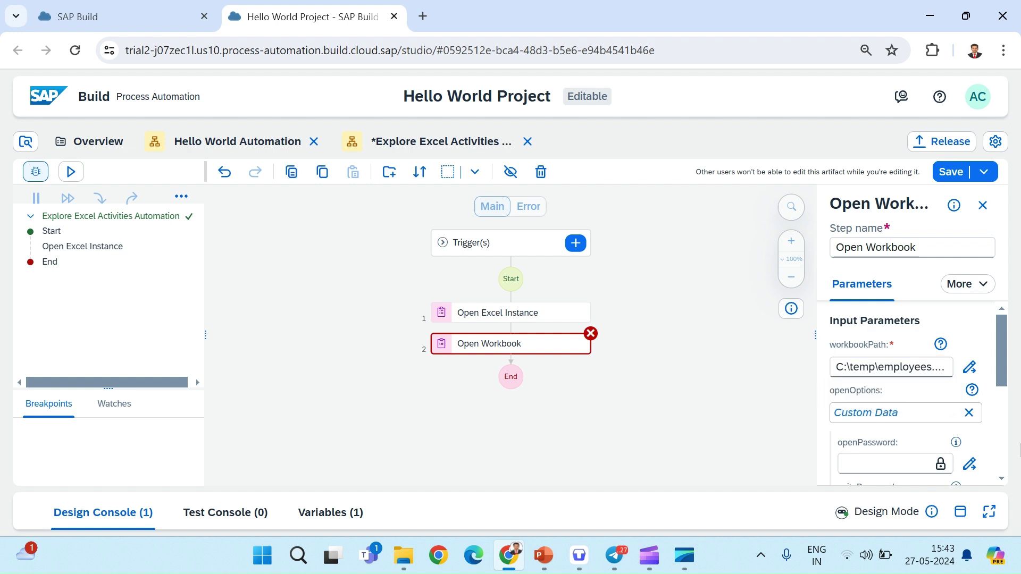
pyautogui.click(951, 172)
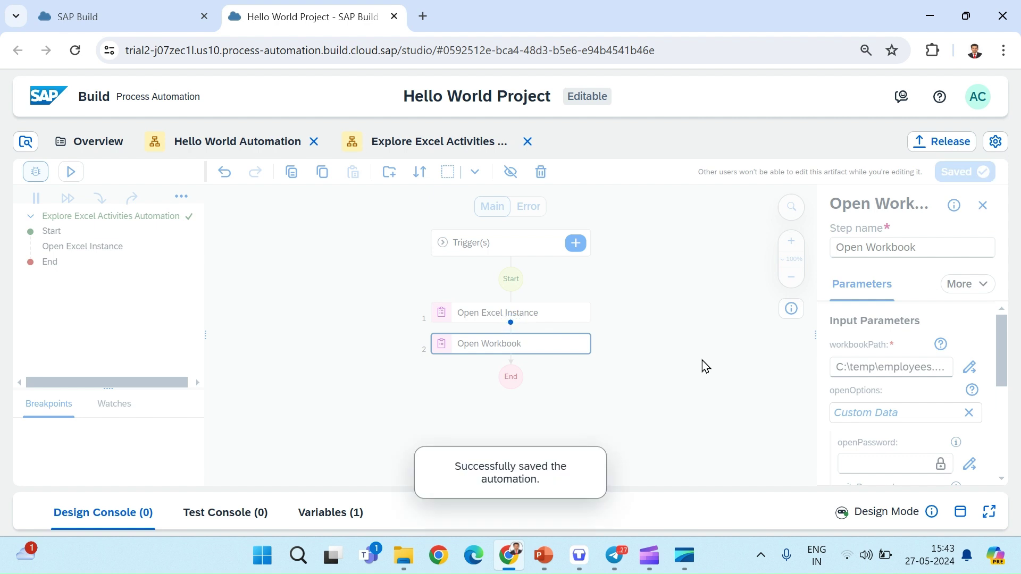
# Step: Test-run the automation, then close the Excel window showing employees and collapse the console
pyautogui.click(70, 178)
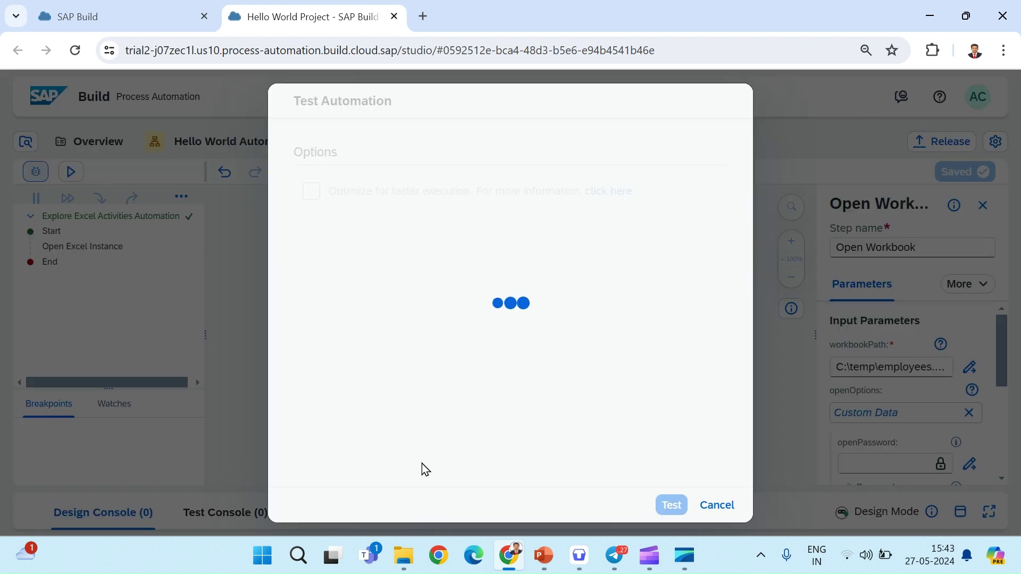
pyautogui.click(681, 506)
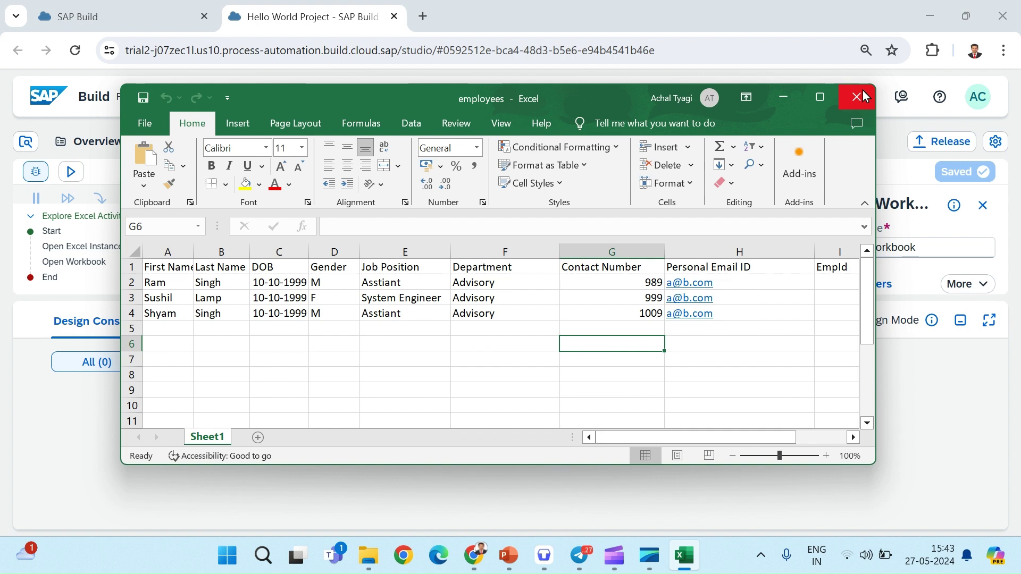
pyautogui.click(857, 97)
pyautogui.click(960, 320)
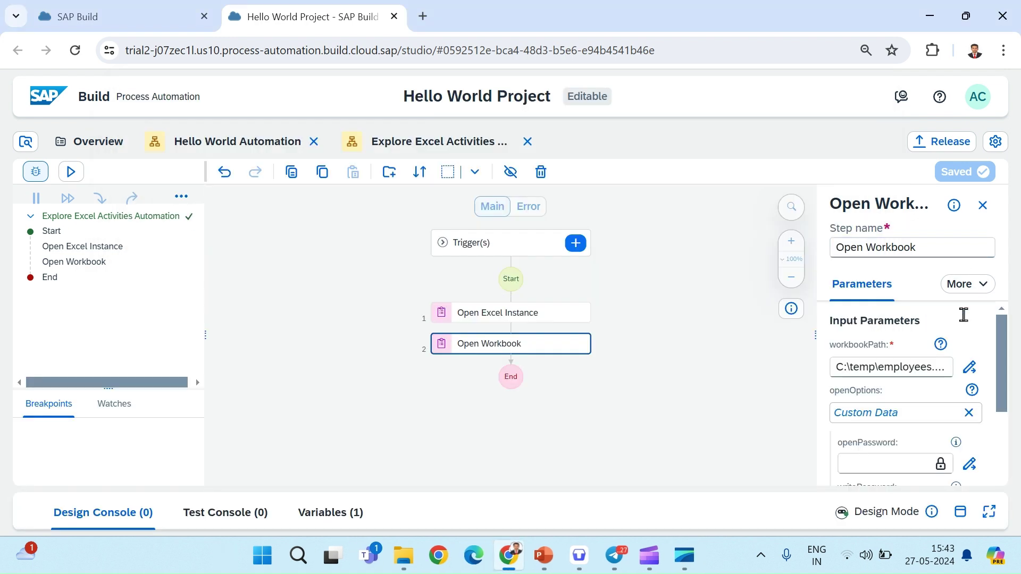
# Step: Insert a Close Workbook step after Open Workbook, found by searching 'close workbook', with hasToSave false
pyautogui.click(657, 360)
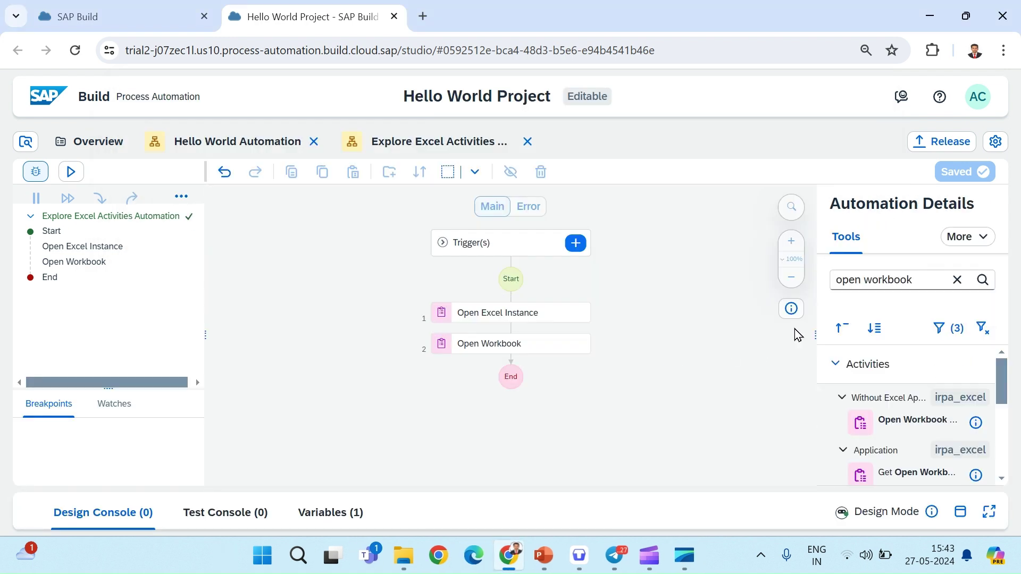
pyautogui.click(956, 281)
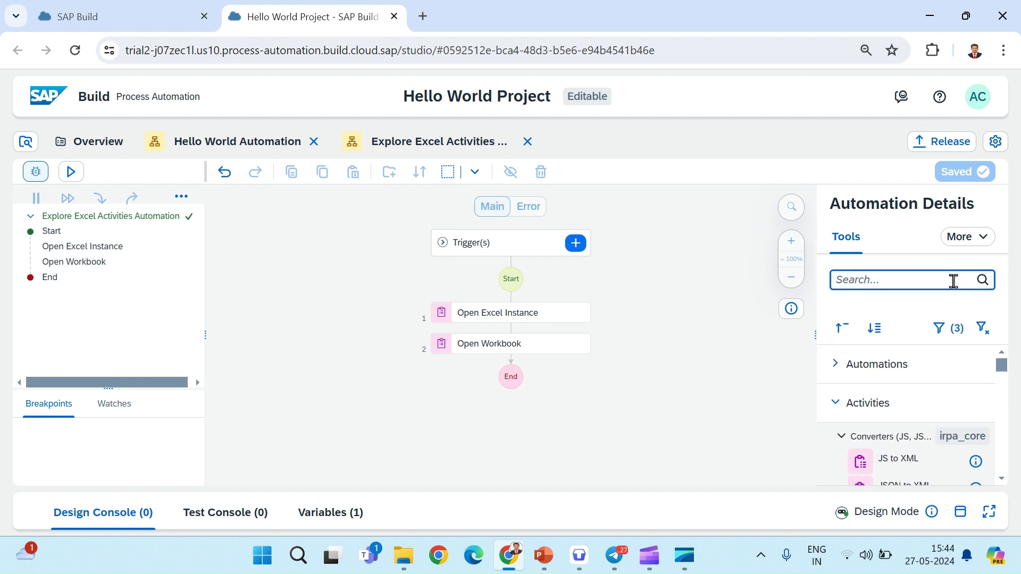
pyautogui.write('close')
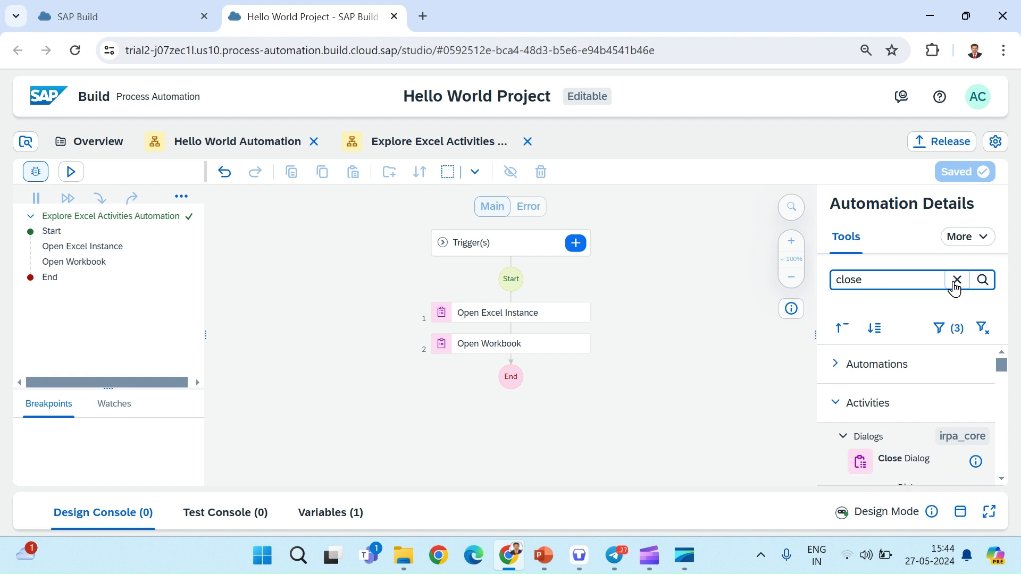
pyautogui.press('BackSpace')
pyautogui.press('BackSpace')
pyautogui.write('se')
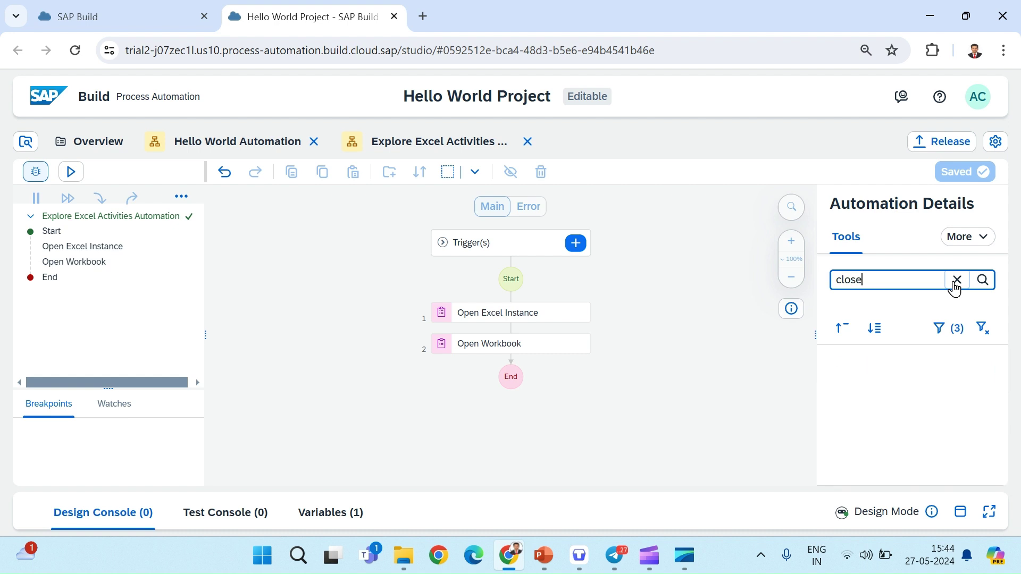
pyautogui.write(' w')
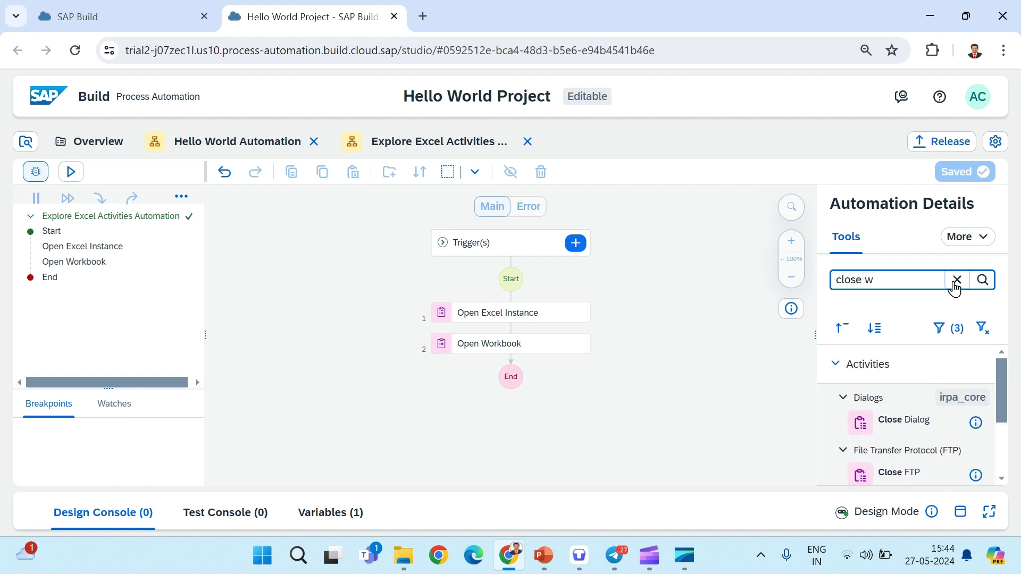
pyautogui.write('orkbook')
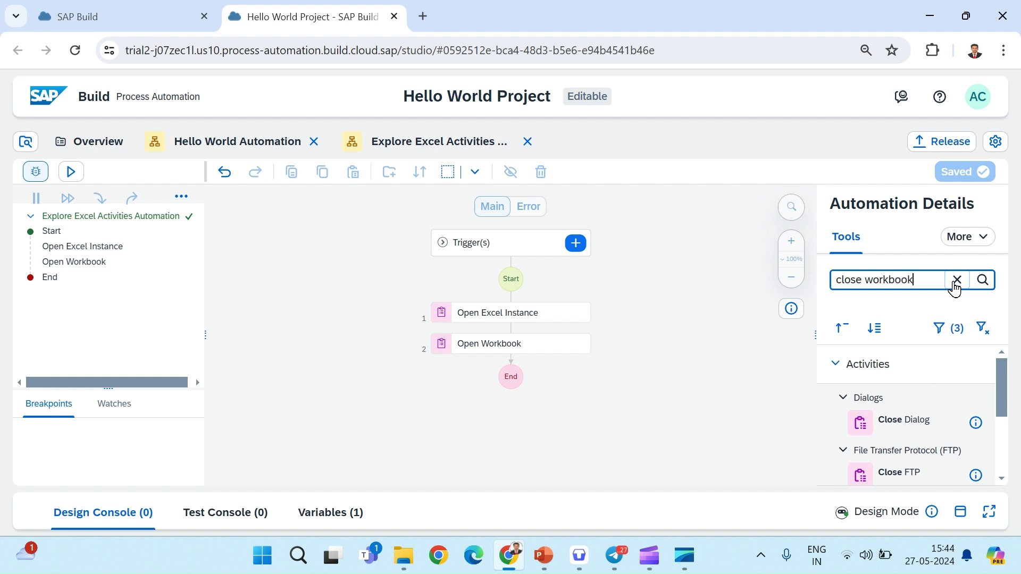
pyautogui.scroll(-3, 894, 410)
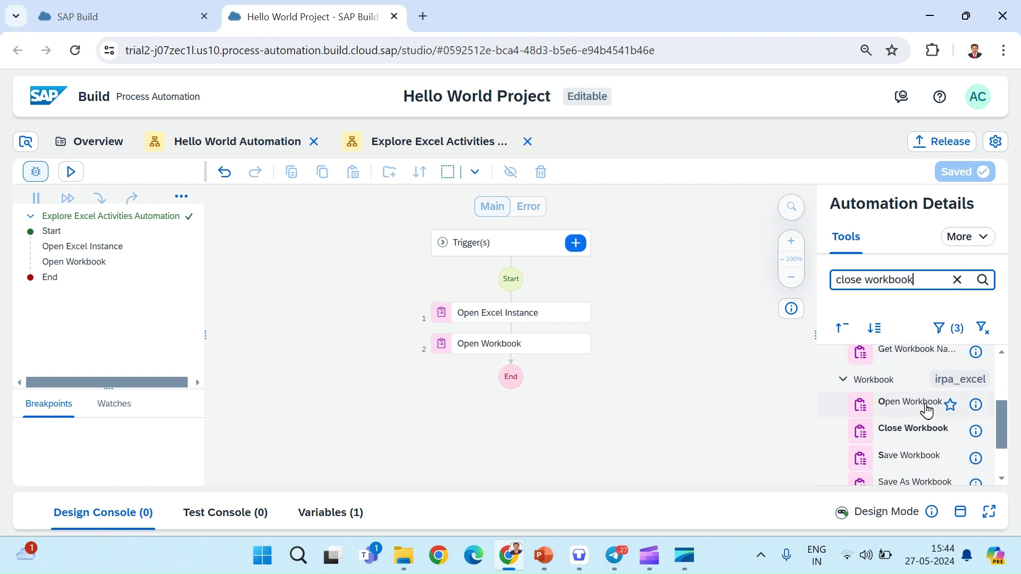
pyautogui.scroll(-1, 928, 410)
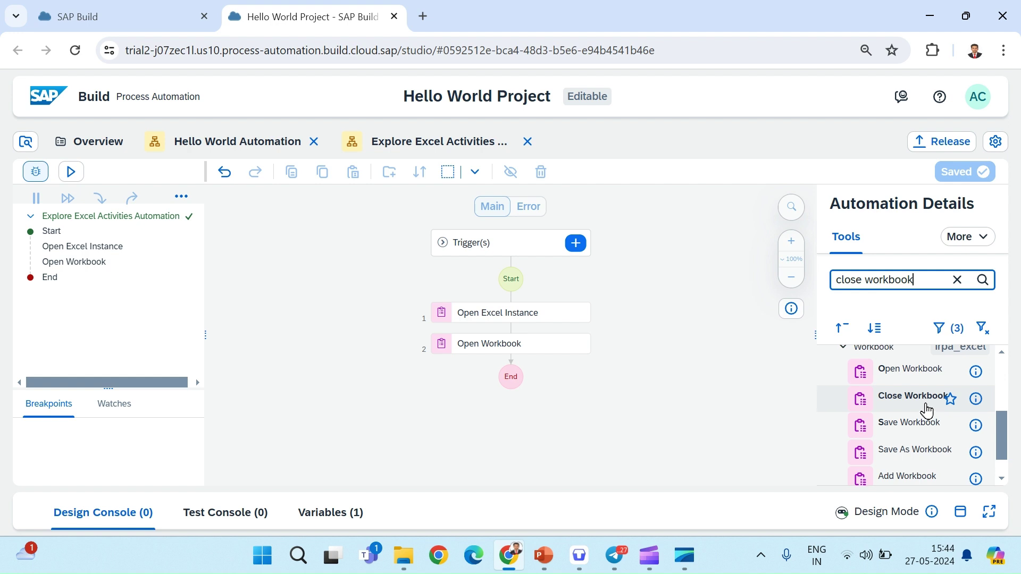
pyautogui.moveTo(927, 410); pyautogui.dragTo(518, 360)
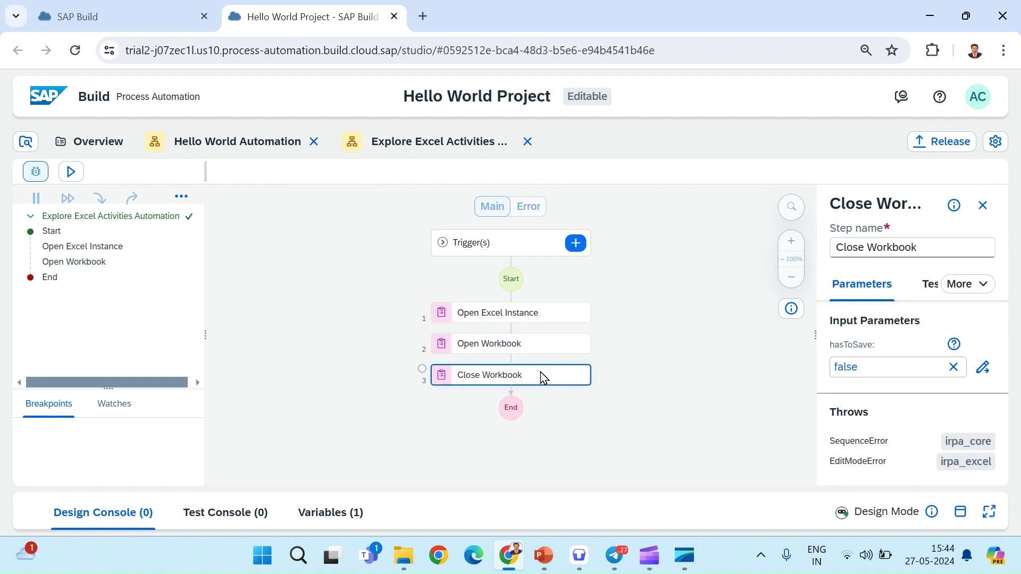
pyautogui.click(714, 410)
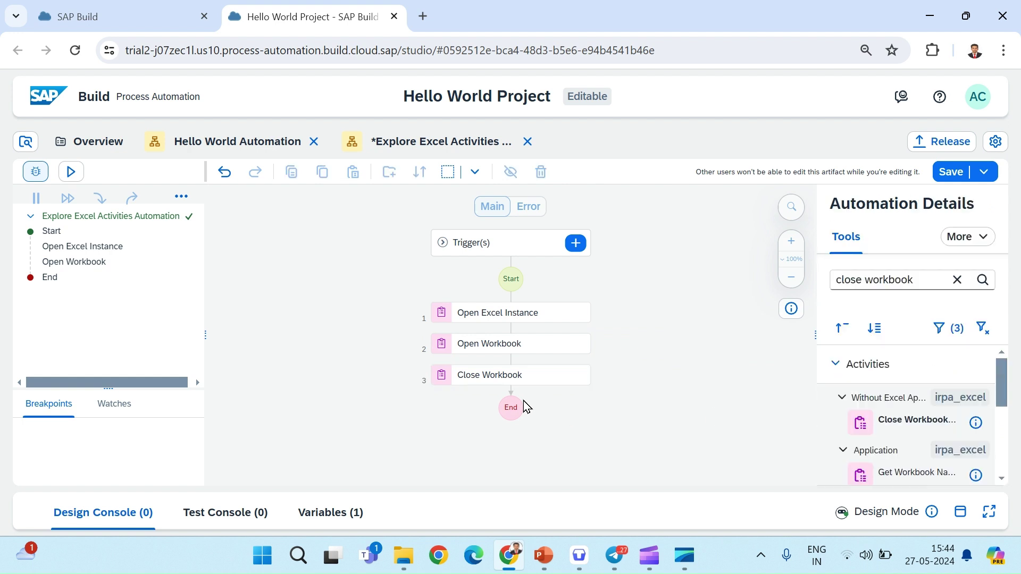
pyautogui.click(509, 380)
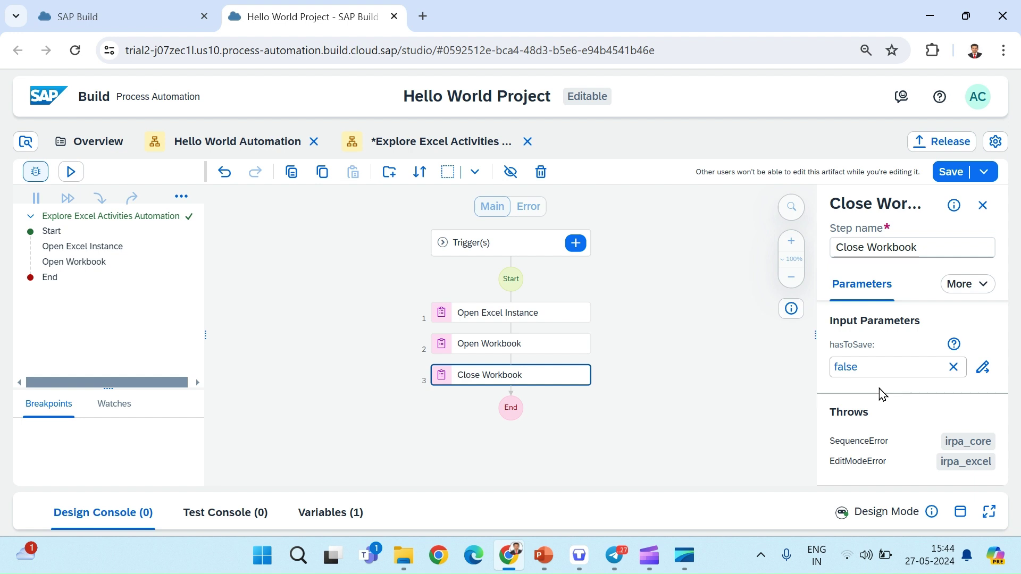
# Step: Clear the Close Workbook activity search and save the automation with its new step
pyautogui.click(735, 405)
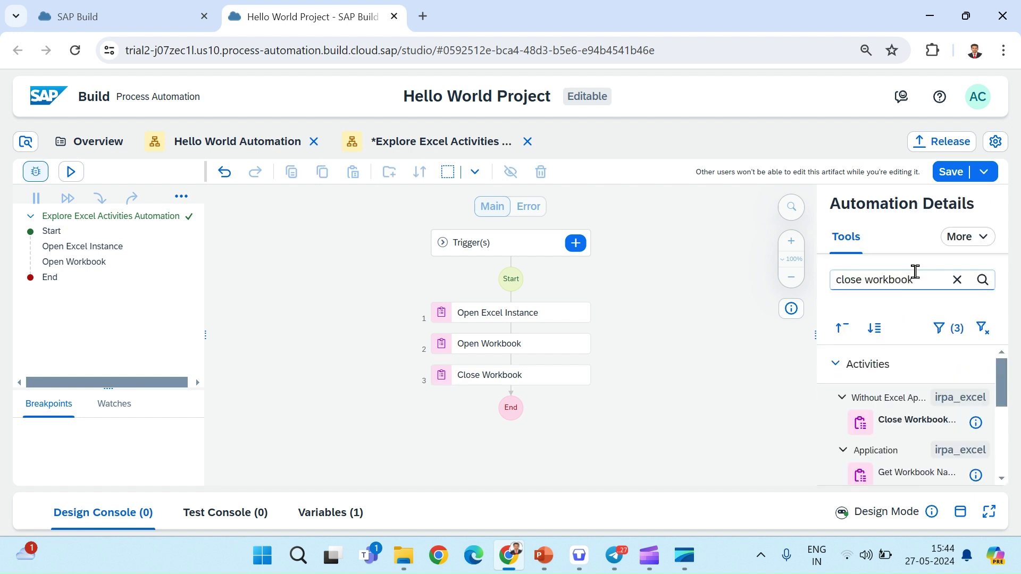
pyautogui.click(956, 277)
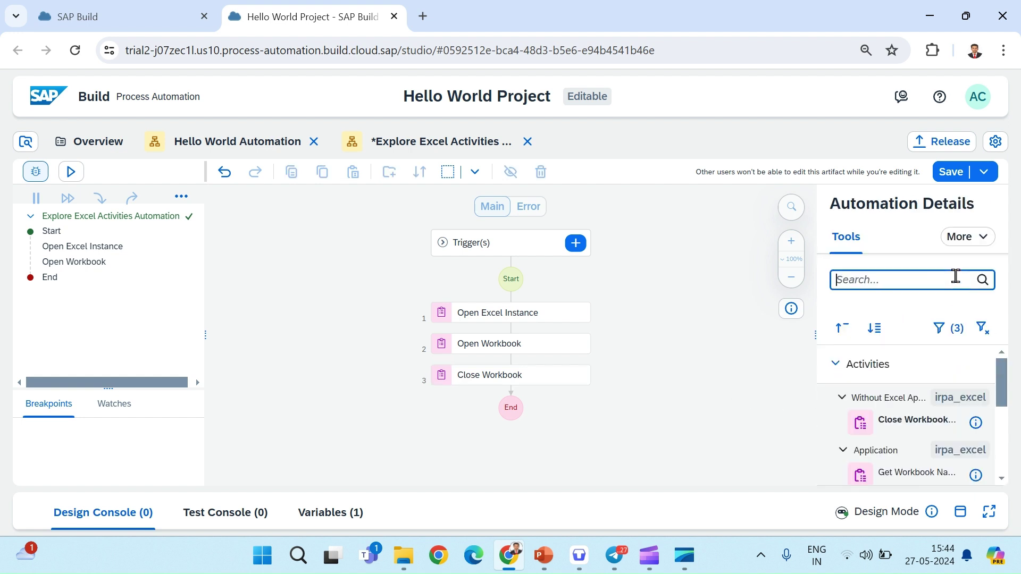
pyautogui.click(949, 173)
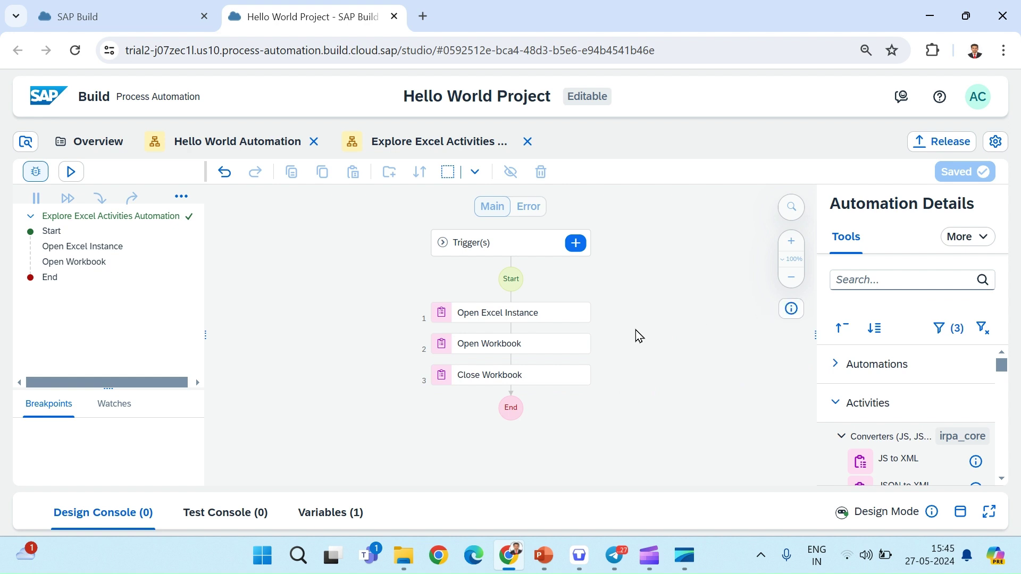
pyautogui.click(875, 286)
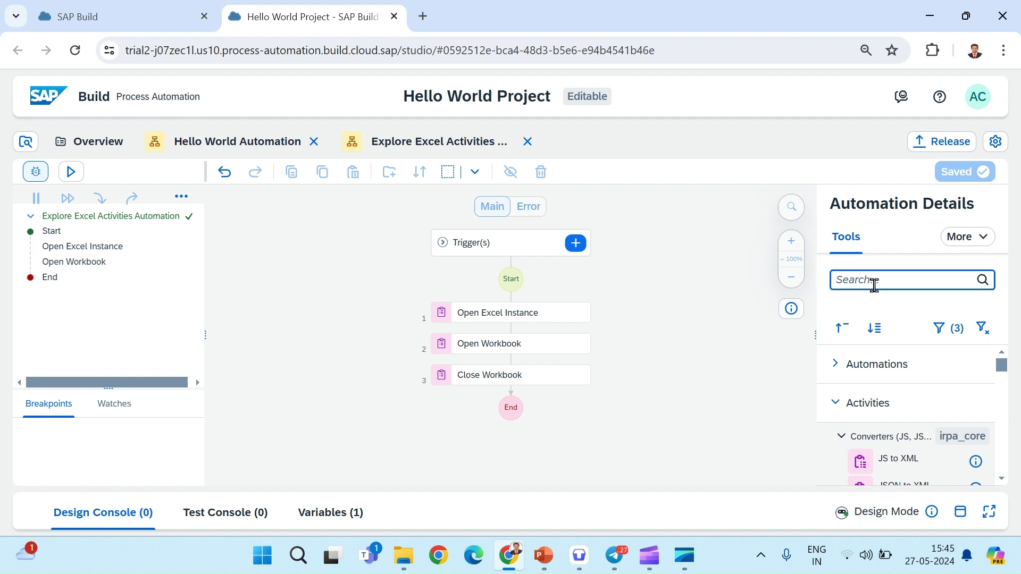
# Step: Place a Wait step with a 3000 delay between Open Workbook and Close Workbook, then save
pyautogui.write('wait')
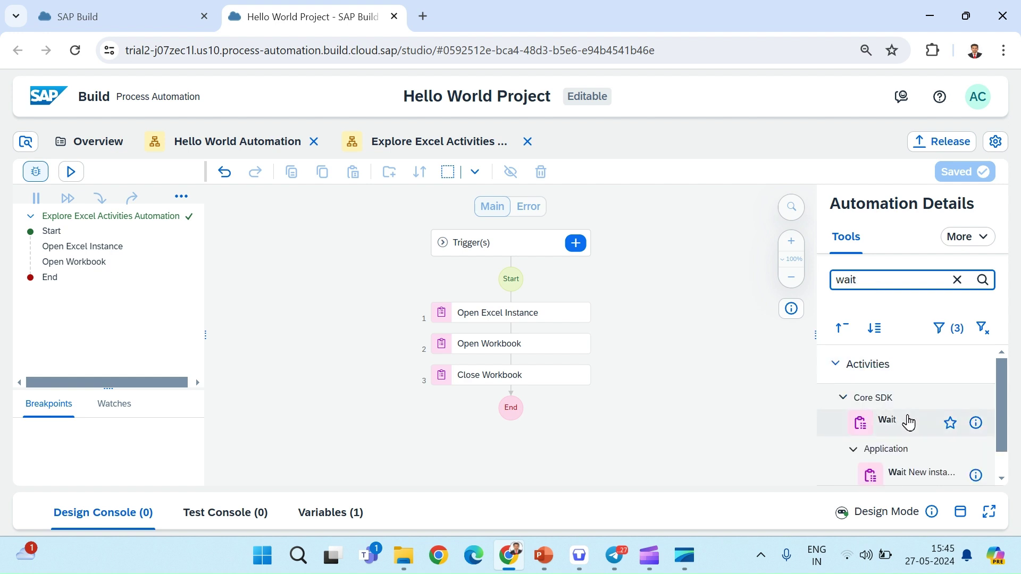
pyautogui.moveTo(908, 423); pyautogui.dragTo(542, 362)
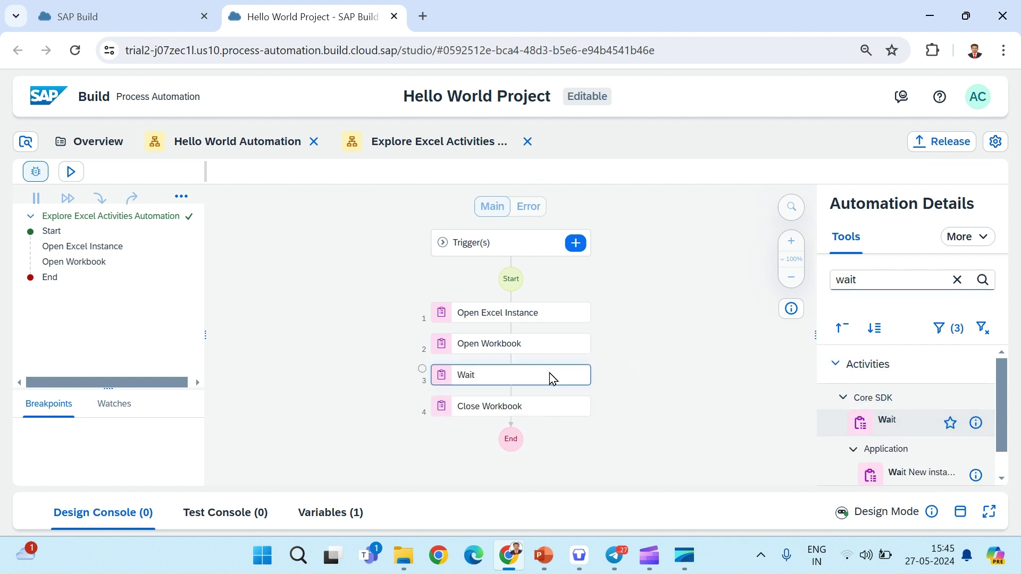
pyautogui.click(877, 365)
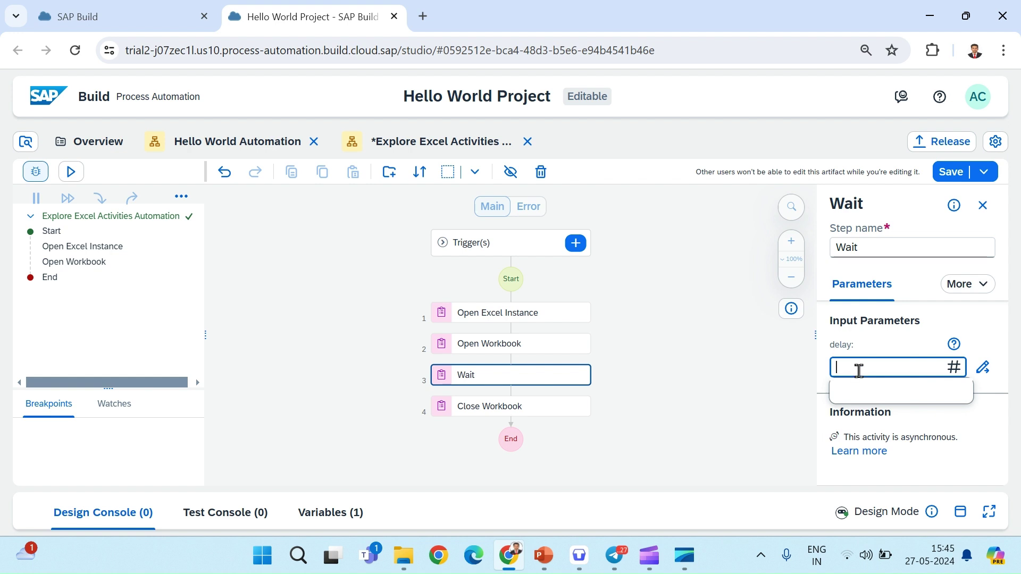
pyautogui.write('3000')
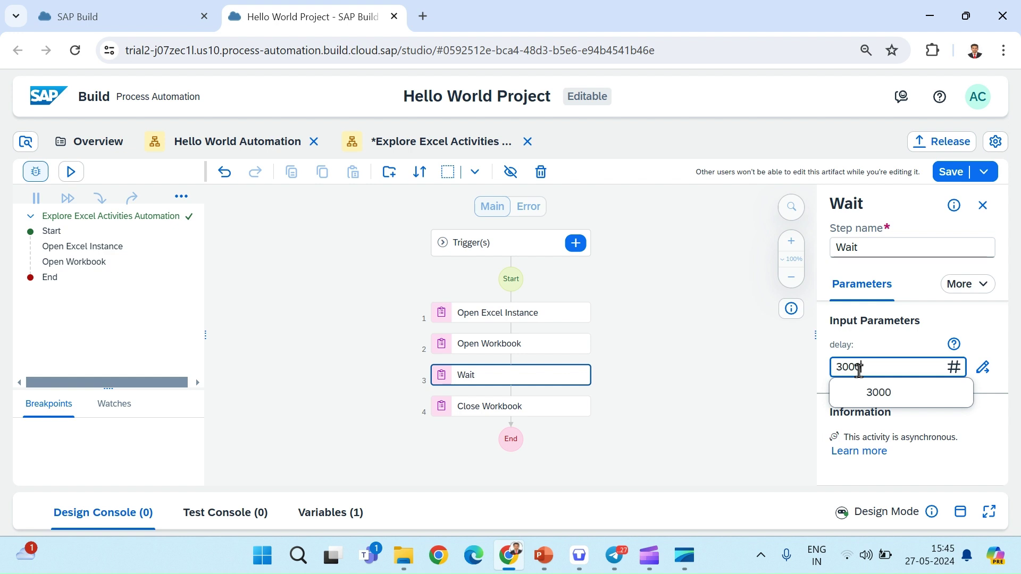
pyautogui.click(877, 393)
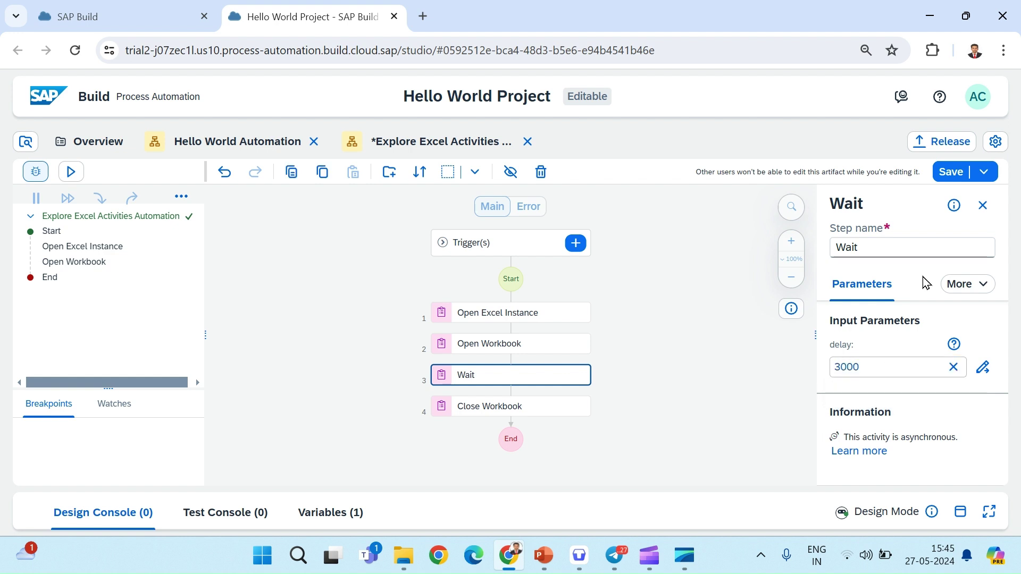
pyautogui.click(950, 172)
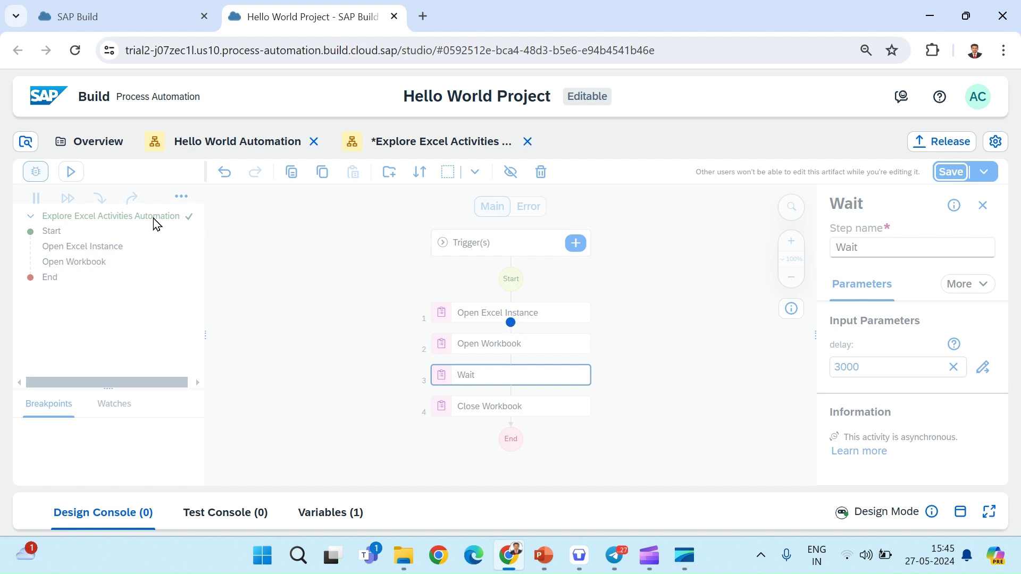
# Step: Run a test session, close the leftover empty Excel window, and collapse the console
pyautogui.click(71, 172)
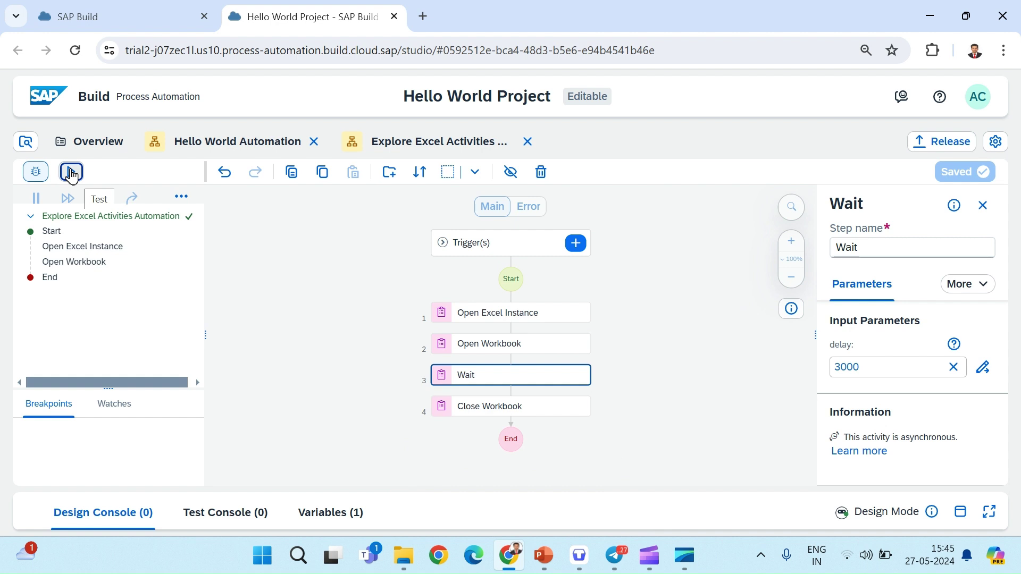
pyautogui.click(72, 173)
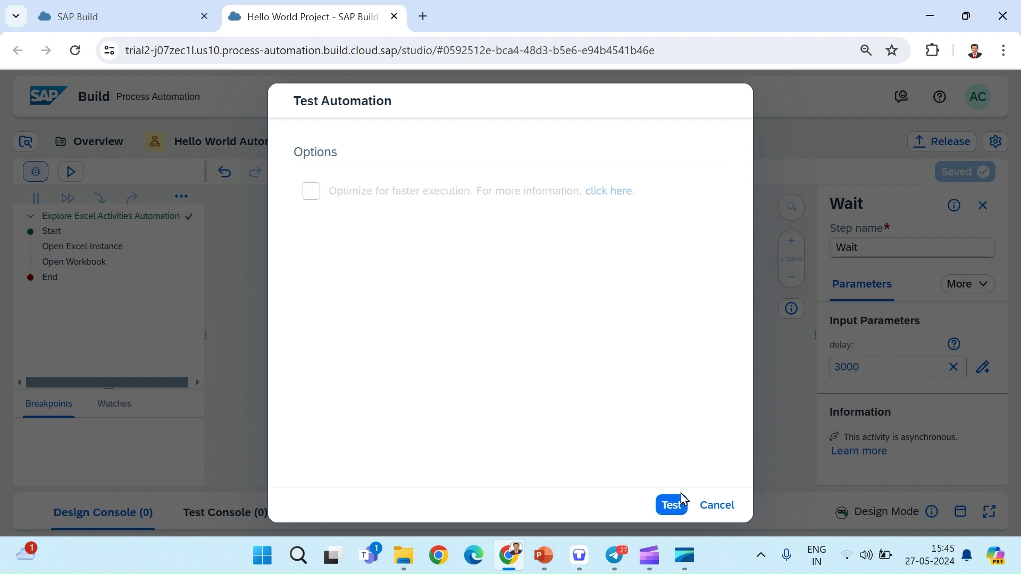
pyautogui.click(672, 506)
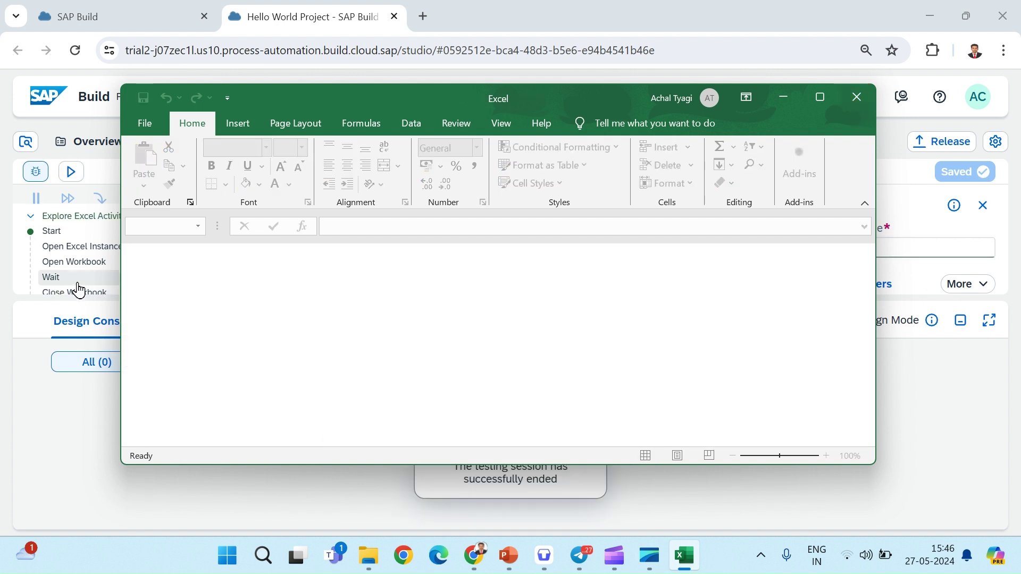
pyautogui.scroll(-1, 79, 290)
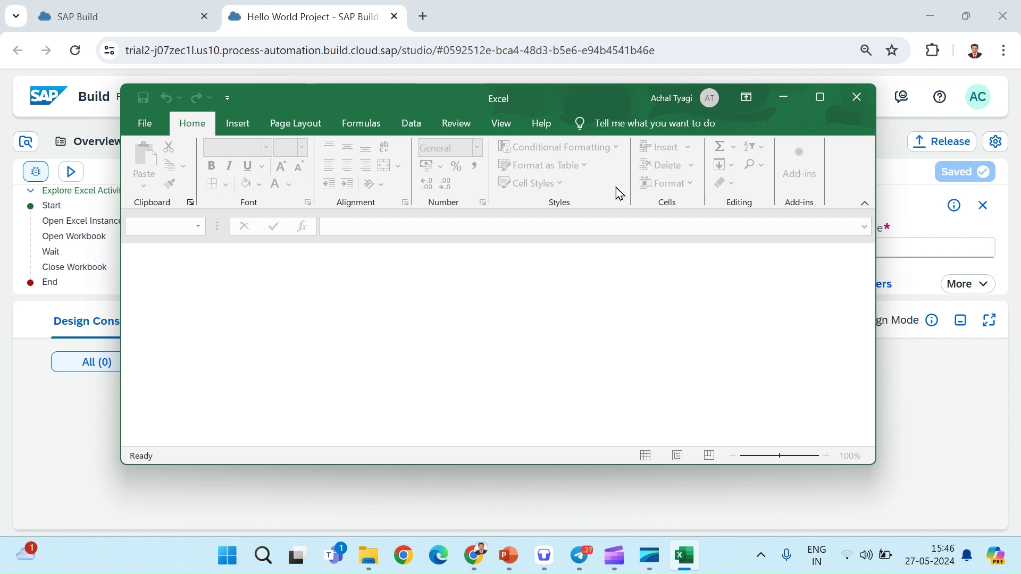
pyautogui.click(870, 100)
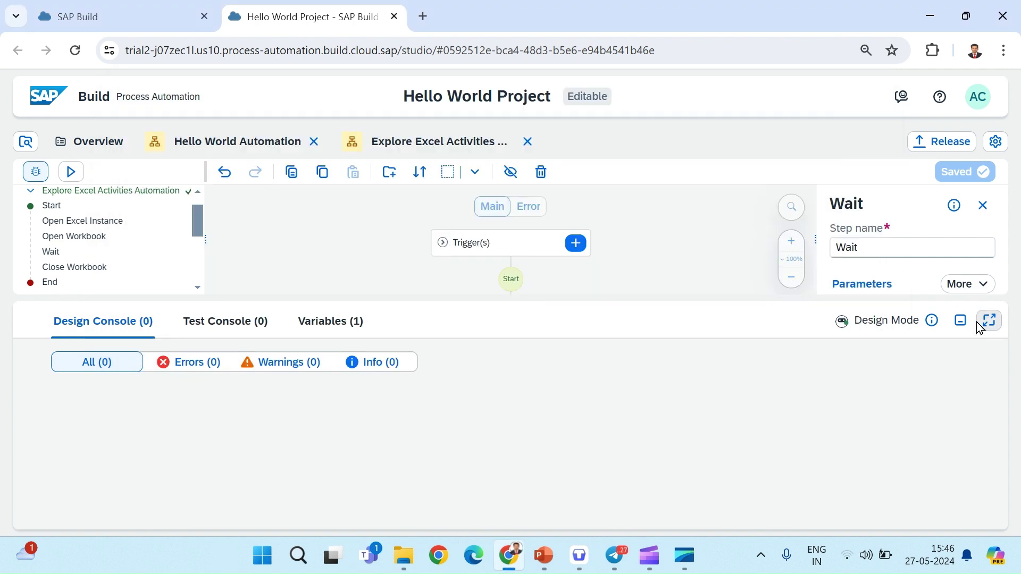
pyautogui.click(961, 321)
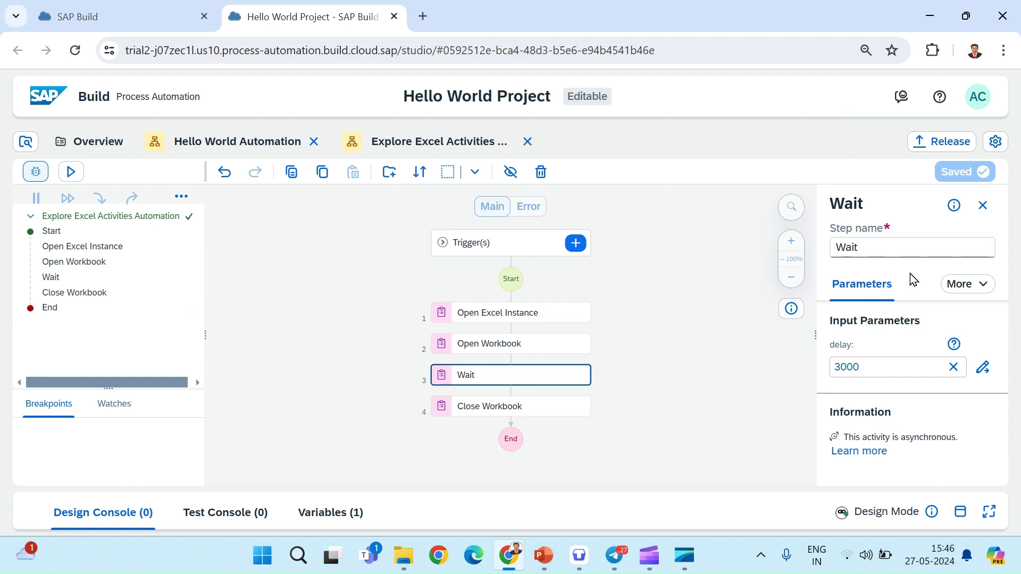
# Step: Add 'close excel instance' as step 5 after Close Workbook and save the automation
pyautogui.click(734, 411)
pyautogui.click(956, 281)
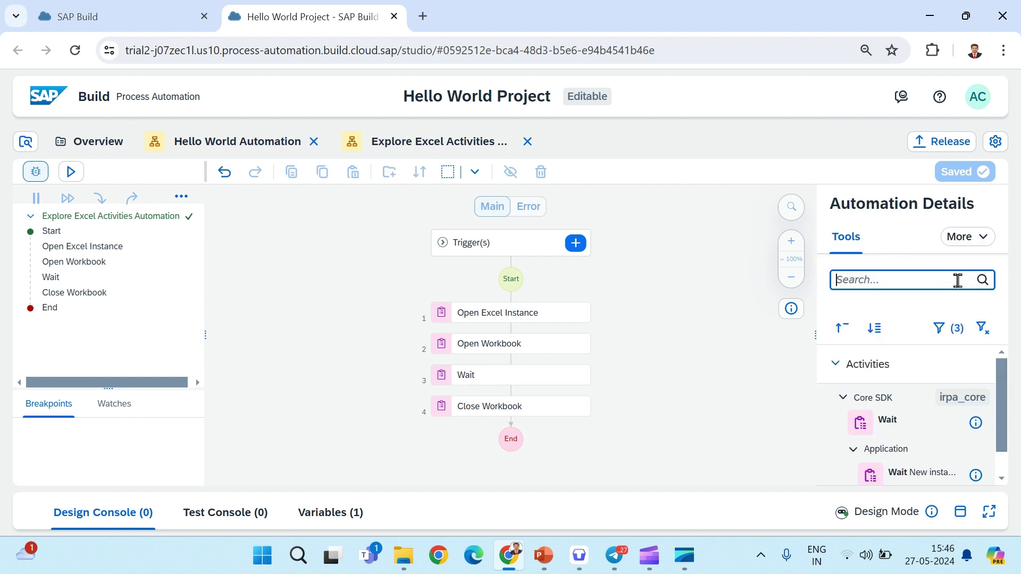
pyautogui.write('close ex')
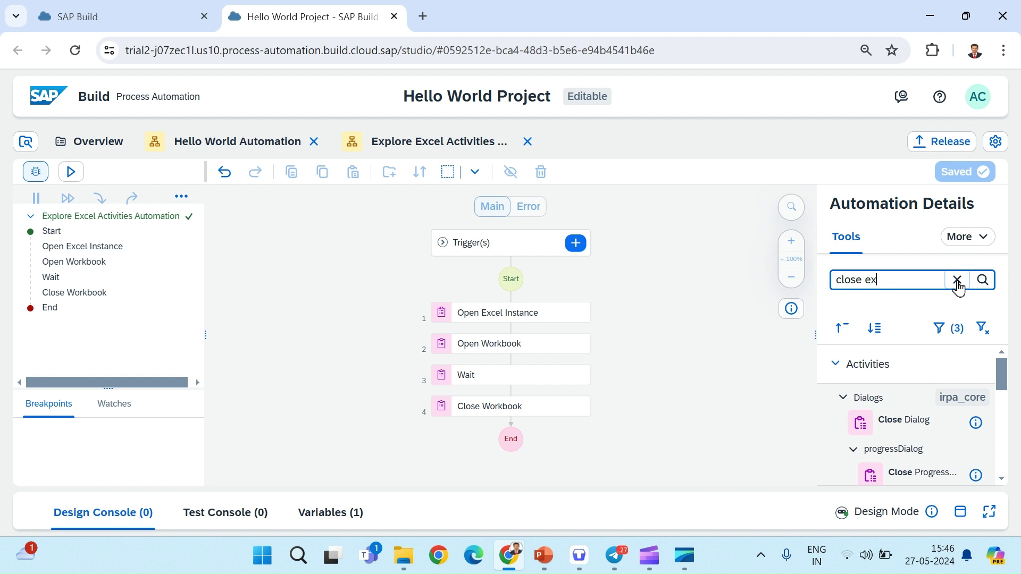
pyautogui.write('cel instance')
pyautogui.click(893, 388)
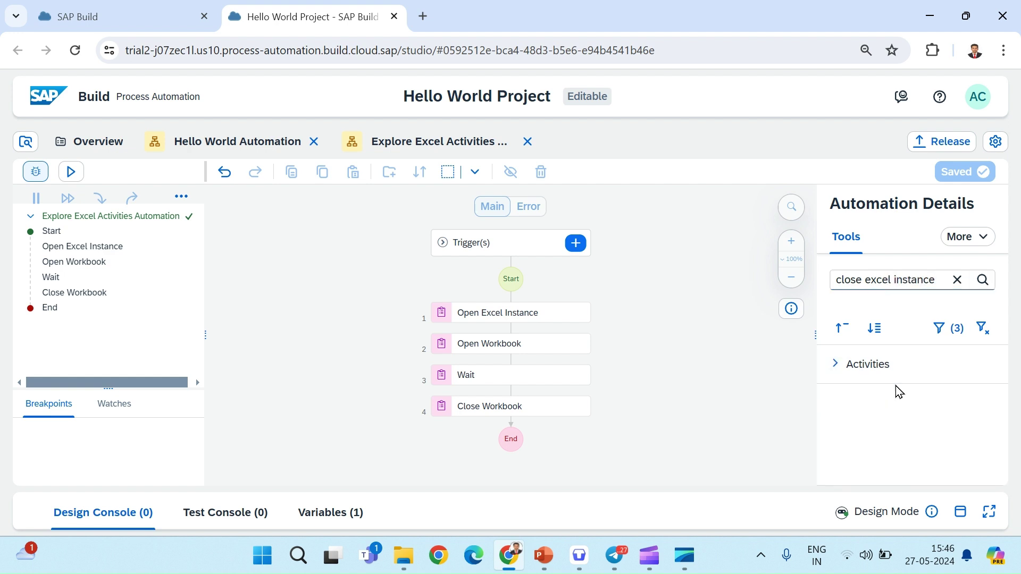
pyautogui.click(836, 365)
pyautogui.scroll(-5, 884, 415)
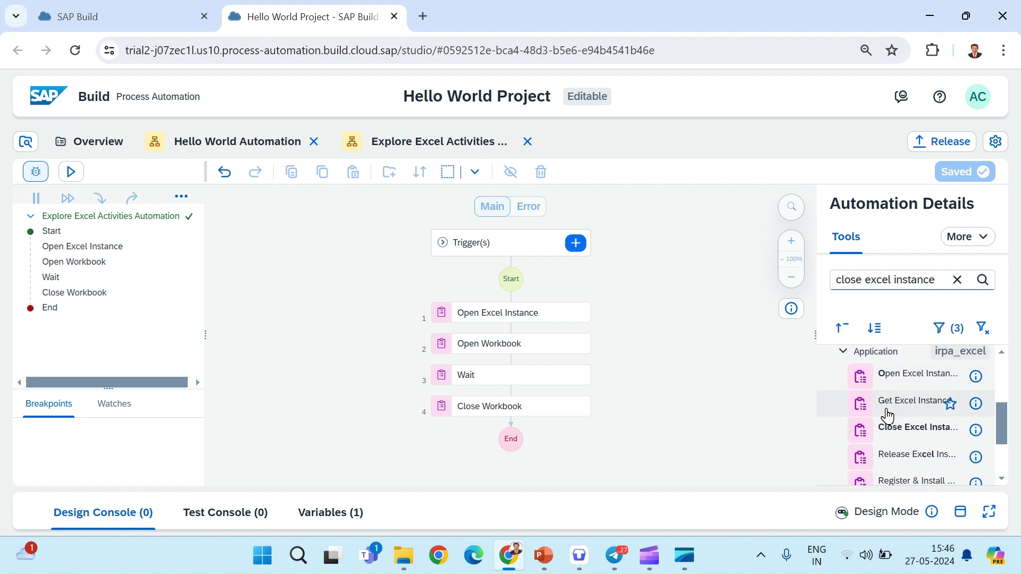
pyautogui.moveTo(899, 423); pyautogui.dragTo(496, 426)
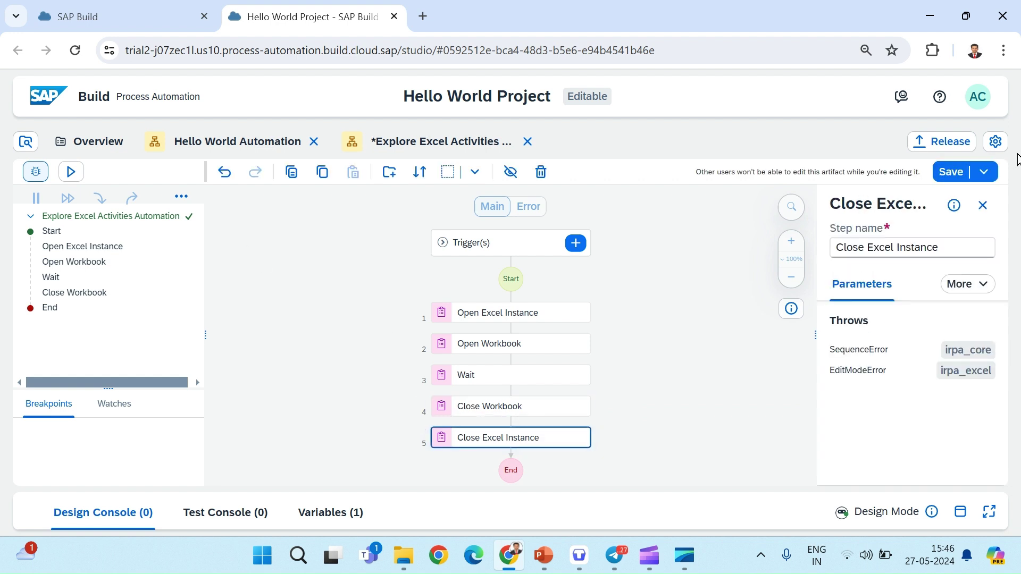
pyautogui.click(955, 173)
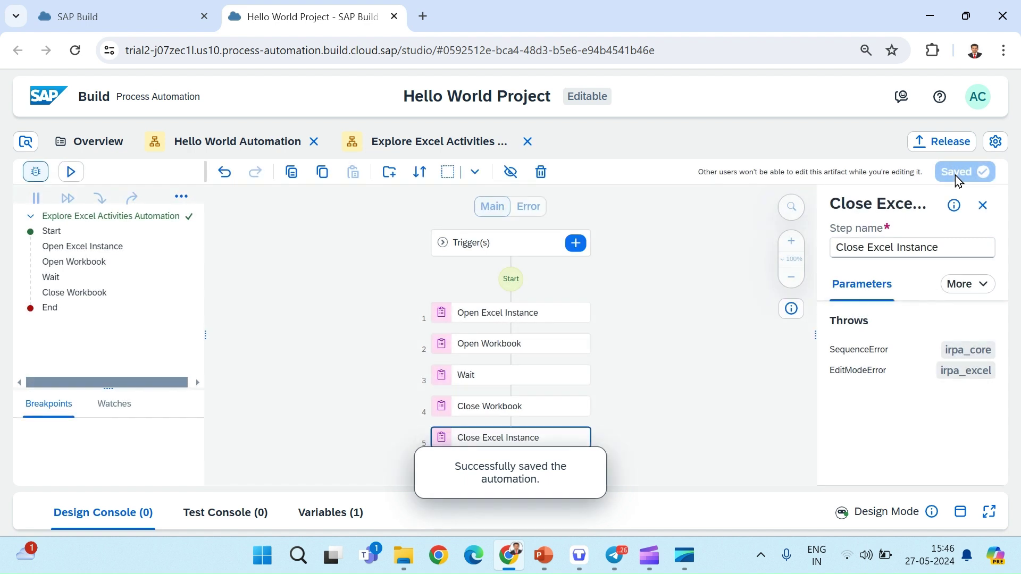
# Step: Test the five-step automation to successful completion, then view Open Excel Instance's parameters
pyautogui.click(71, 172)
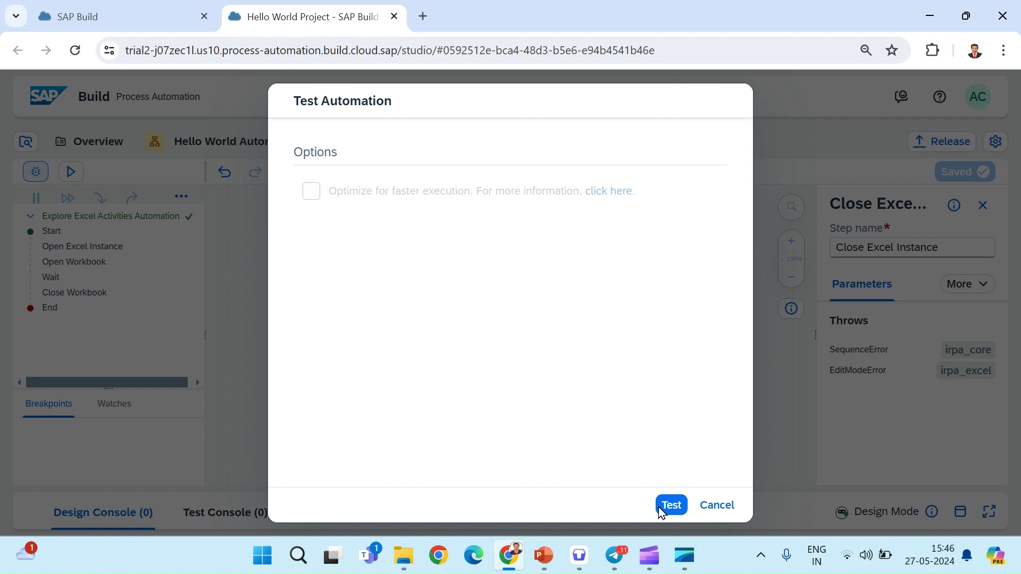
pyautogui.click(671, 505)
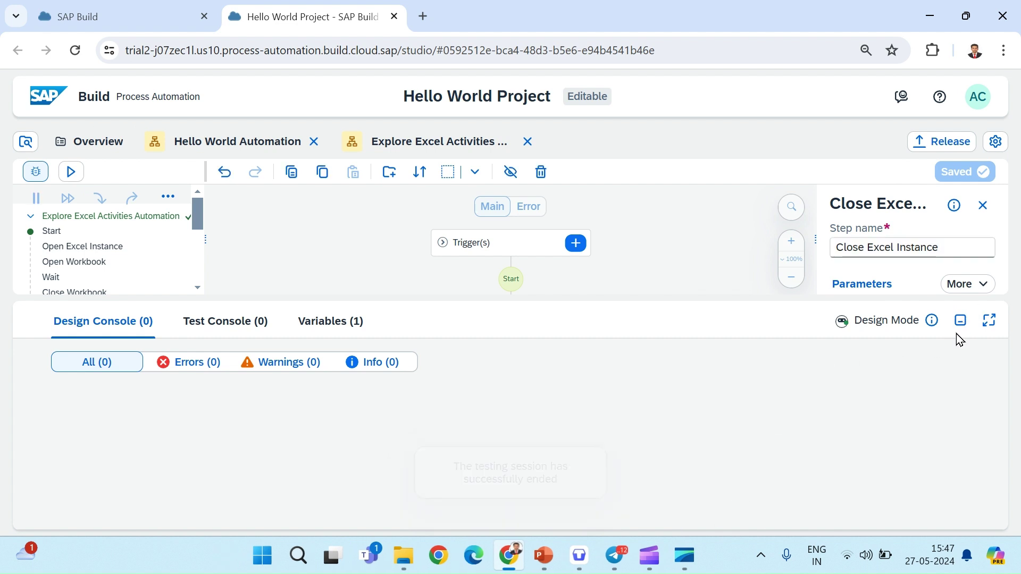
pyautogui.click(961, 320)
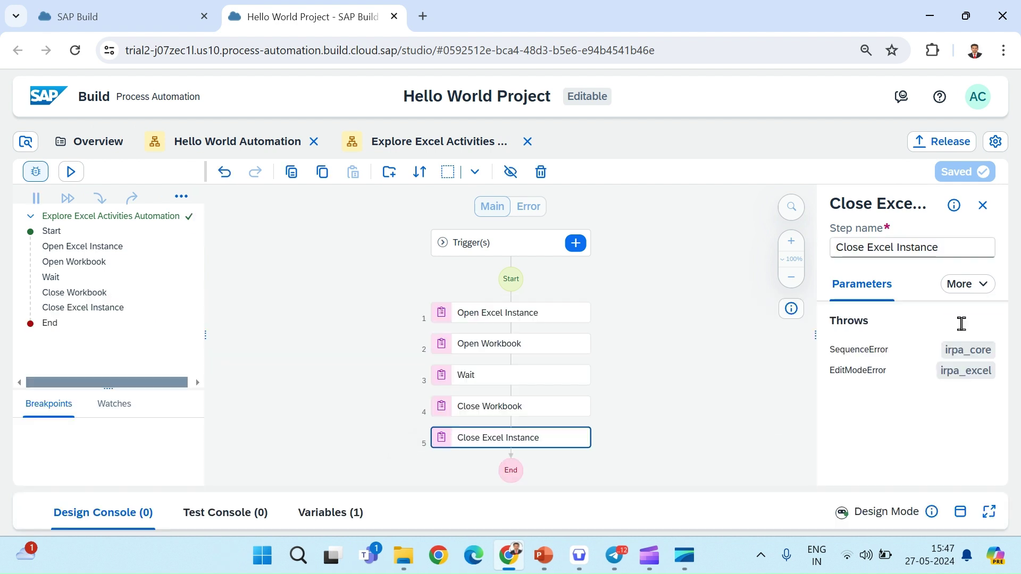
pyautogui.click(543, 315)
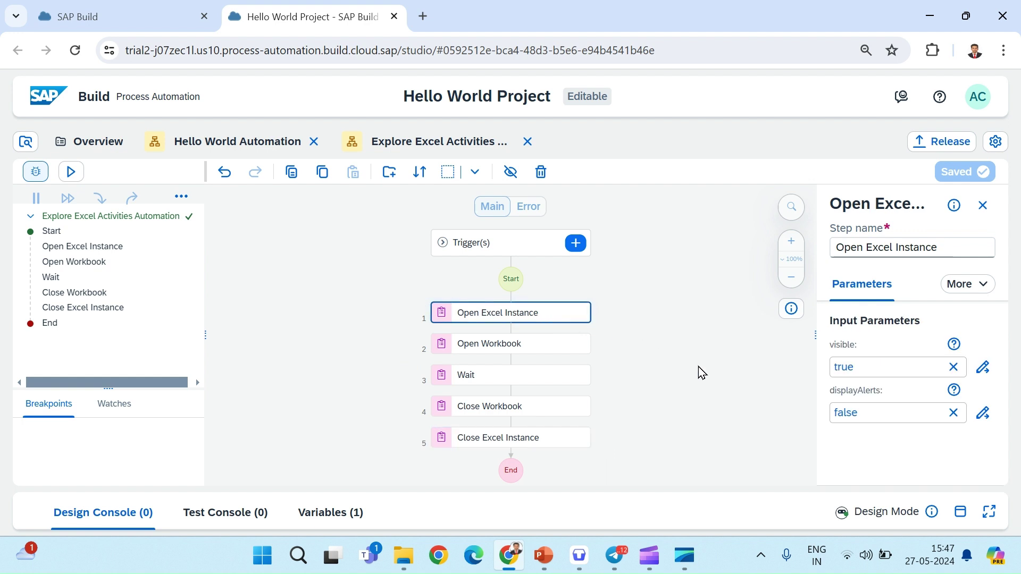